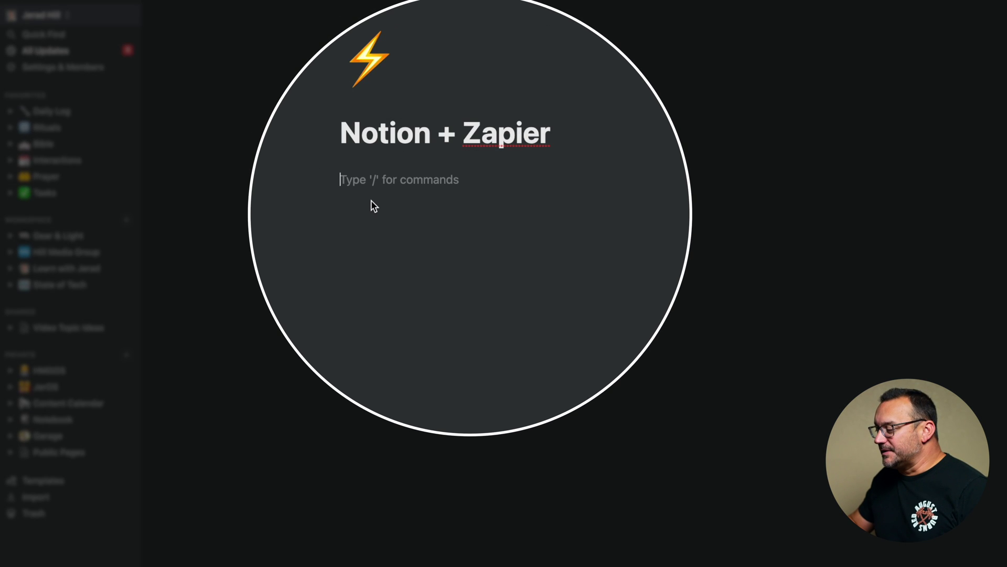
text(@)
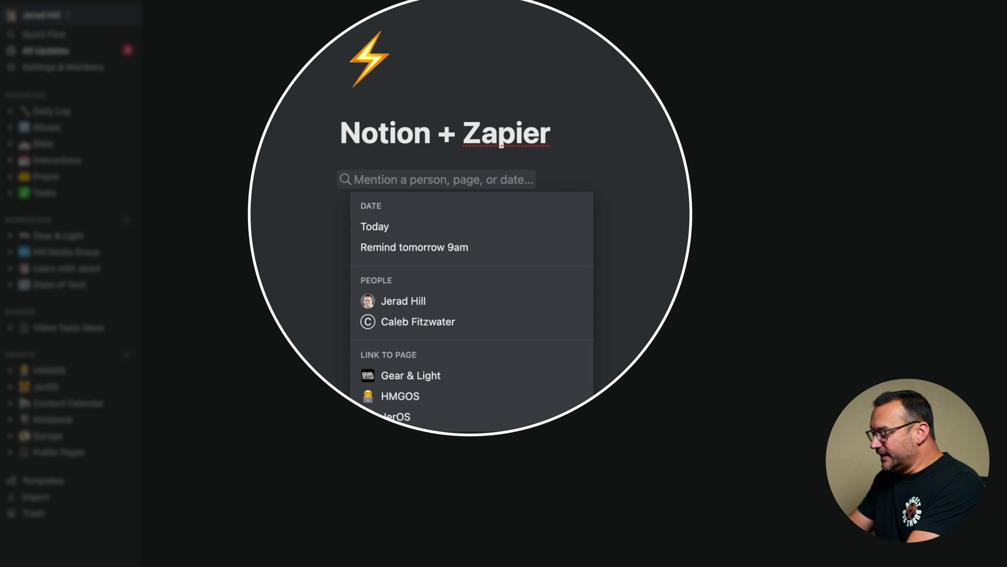
text(Google Calendar Zapier)
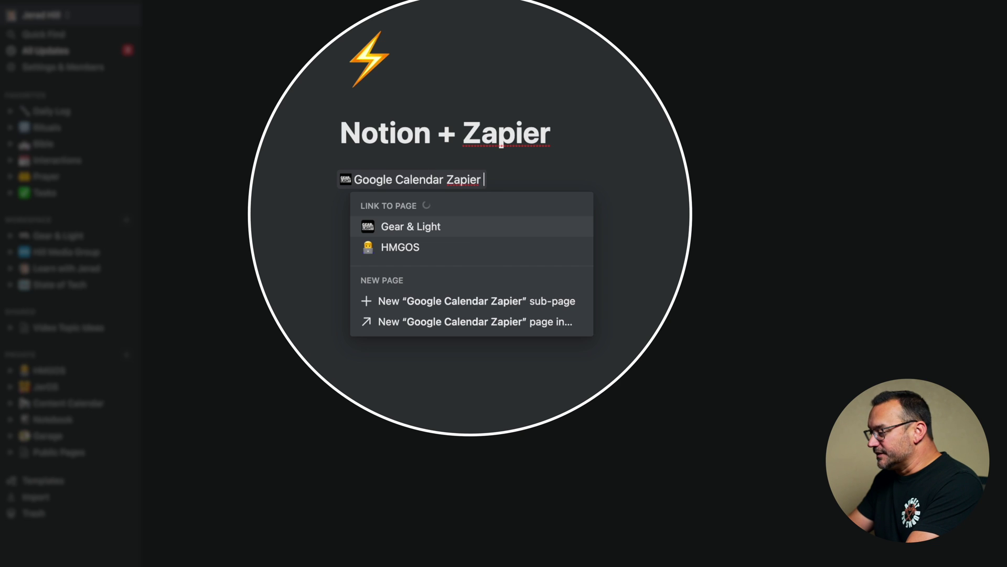
click(420, 300)
click(432, 184)
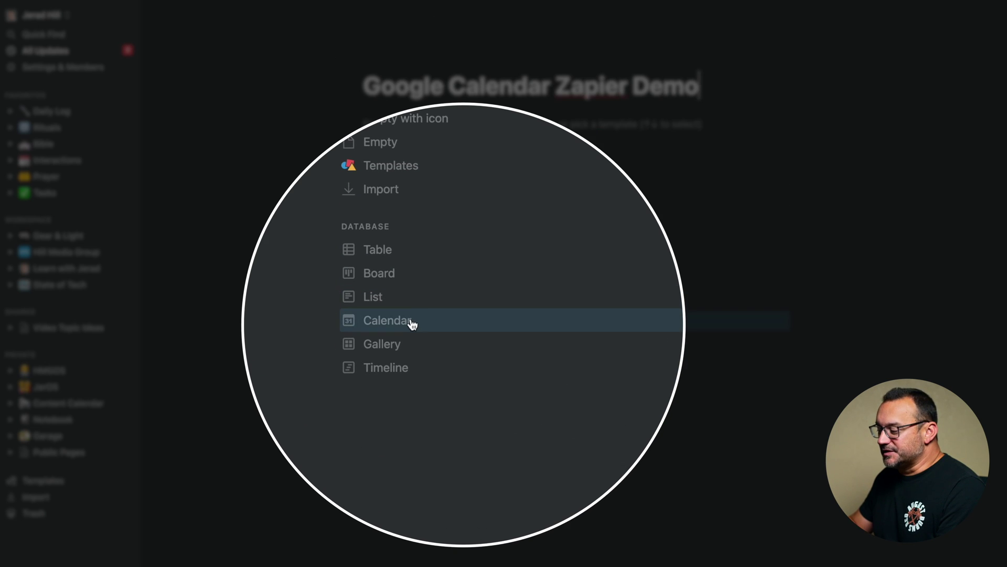
click(421, 324)
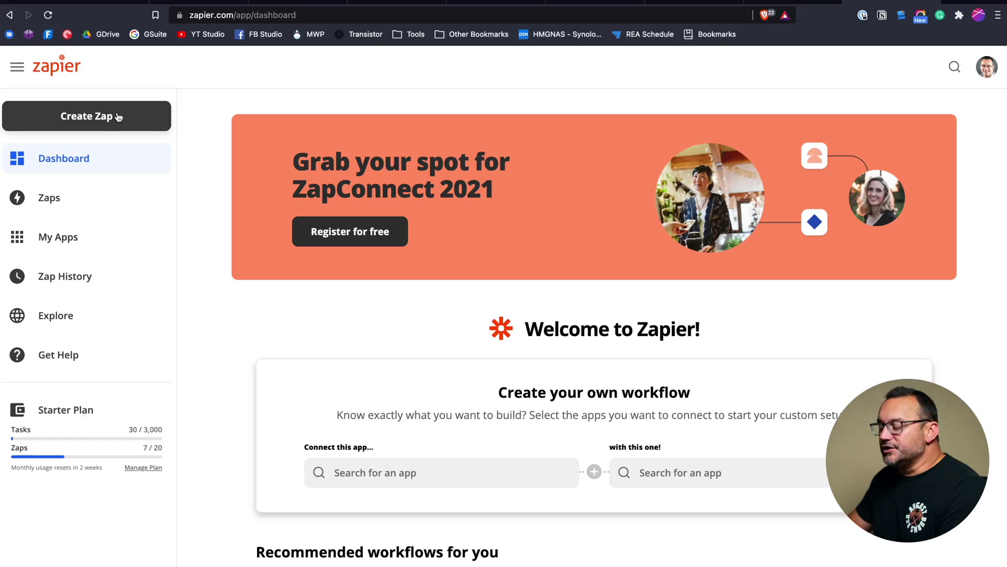
Step: Create a new zap from the Zapier dashboard
click(107, 118)
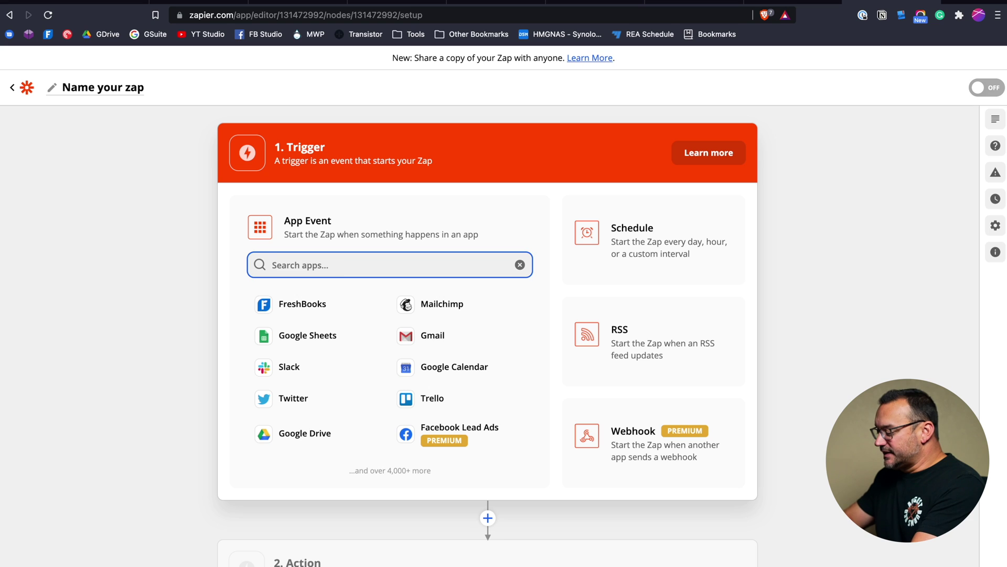
Step: Find Google Calendar by searching 'cal', set it as the trigger app, and list its trigger events
text(cal)
click(324, 309)
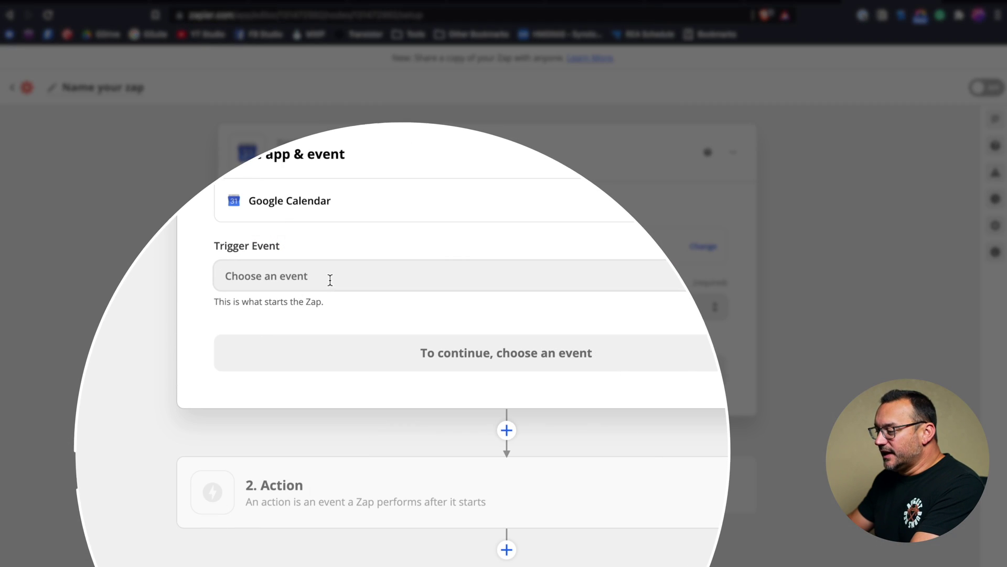
click(344, 315)
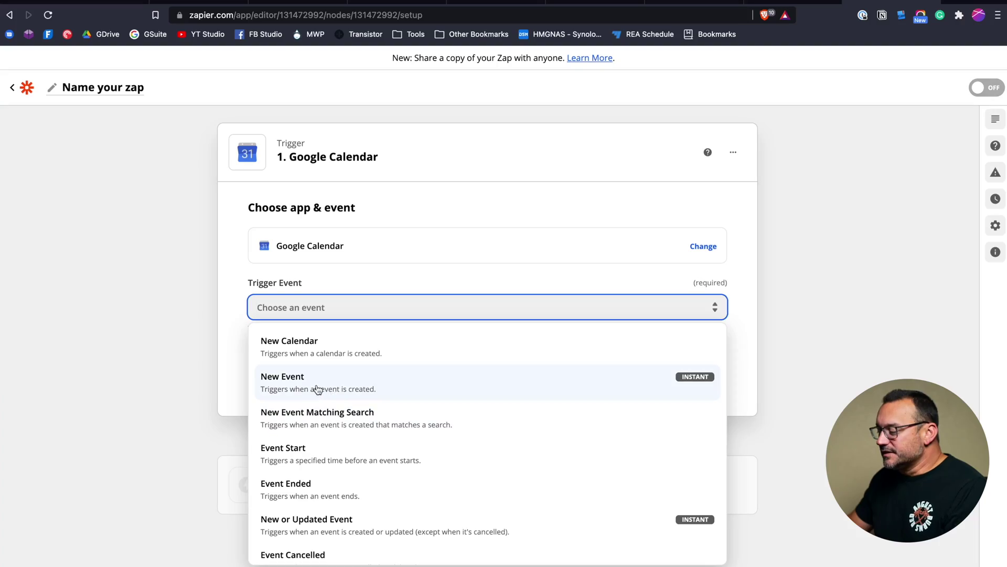
Step: Set the trigger event to New Event and connect the existing Google Calendar account
click(334, 385)
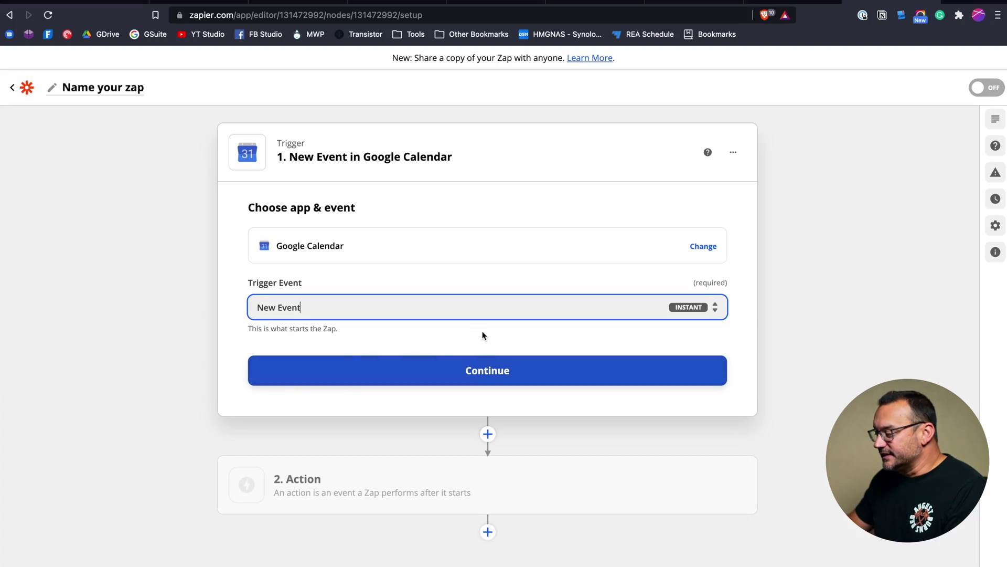
click(476, 371)
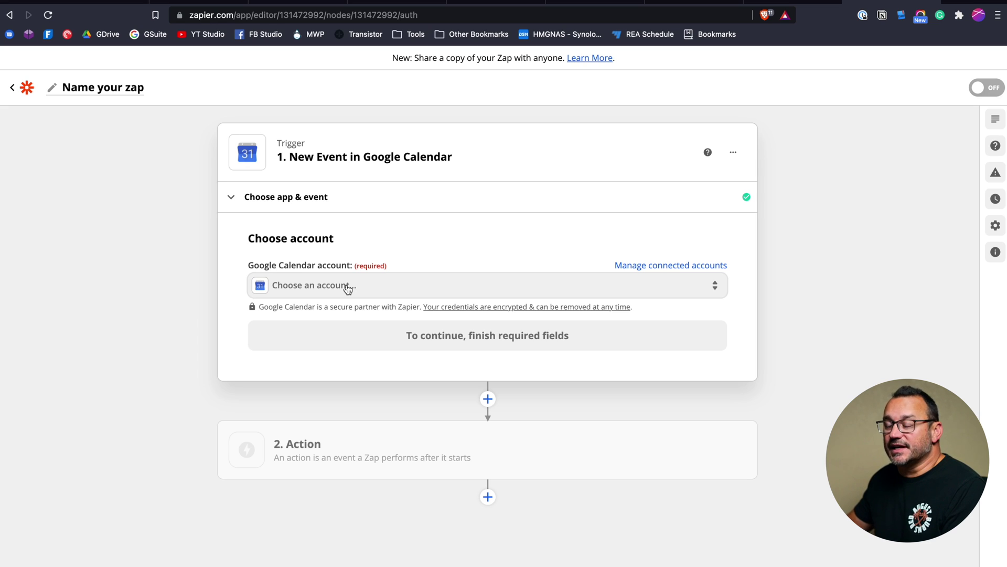
click(348, 289)
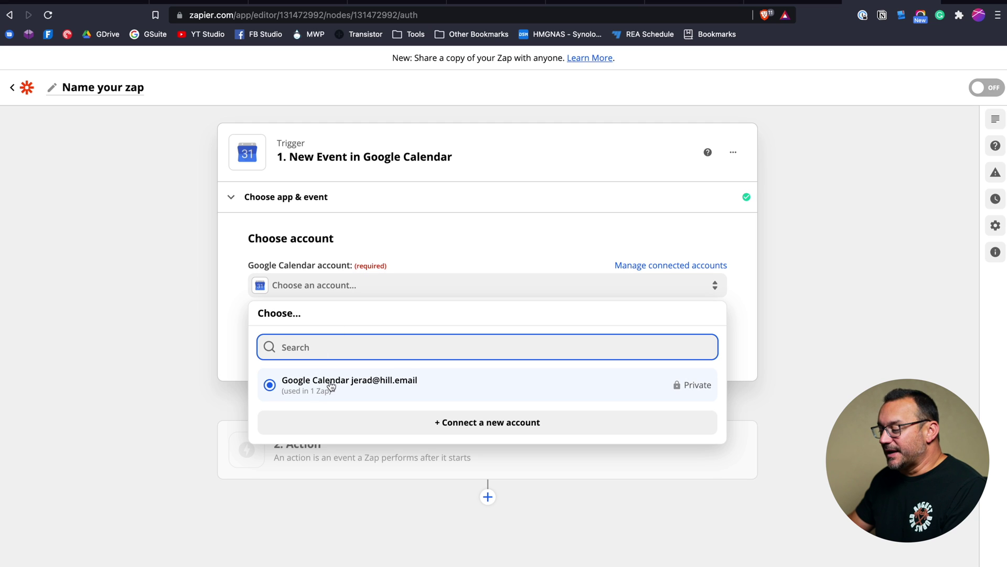
click(302, 385)
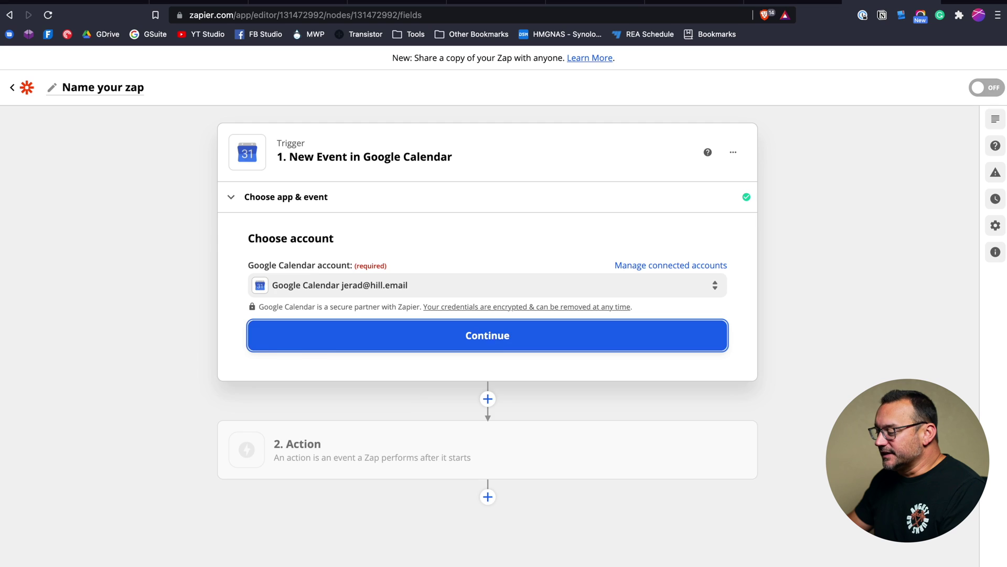
Step: Have the trigger watch the account's main calendar
click(494, 336)
click(359, 315)
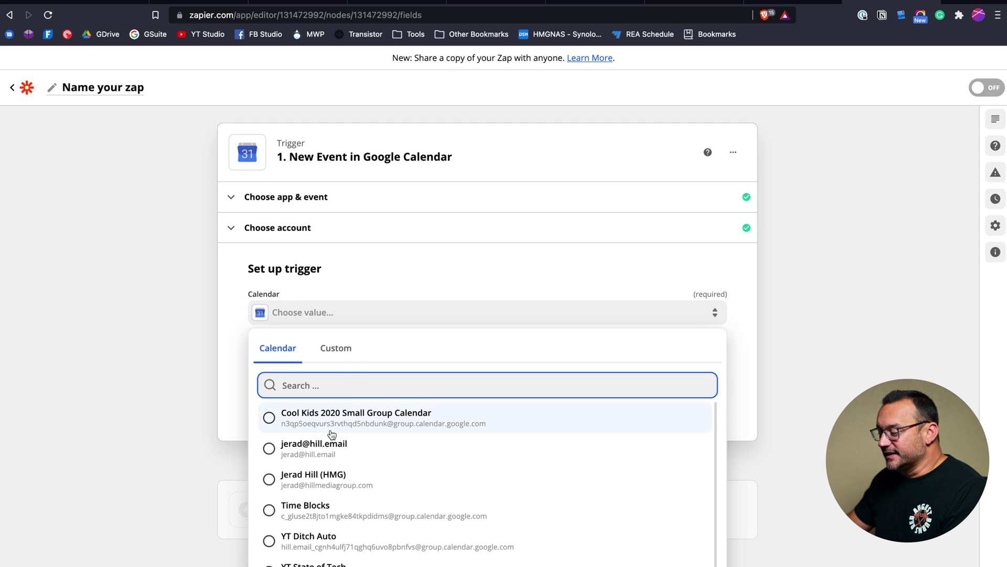
click(312, 449)
click(446, 400)
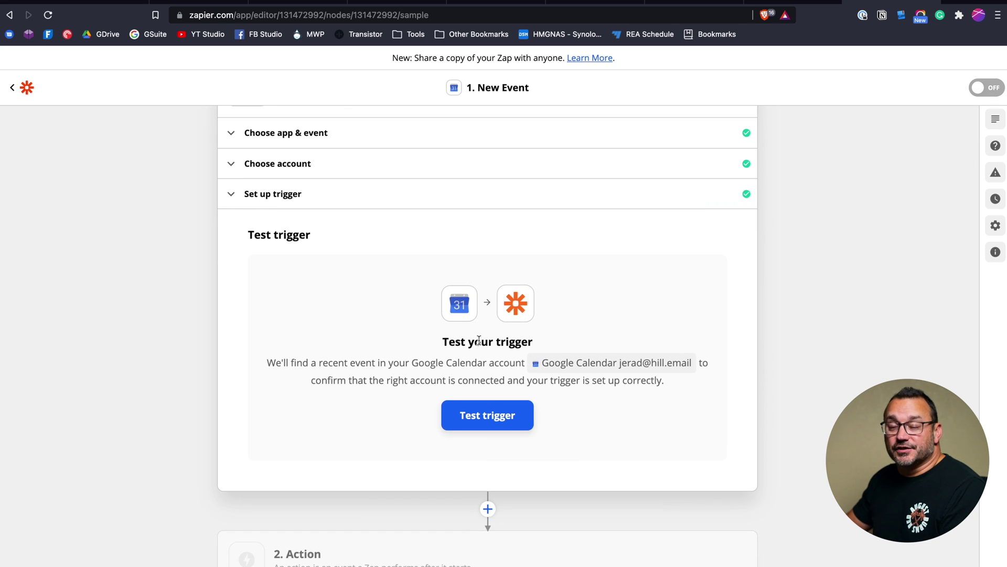
Step: Test the trigger, review the pulled sample event Event C, and accept the result
click(482, 418)
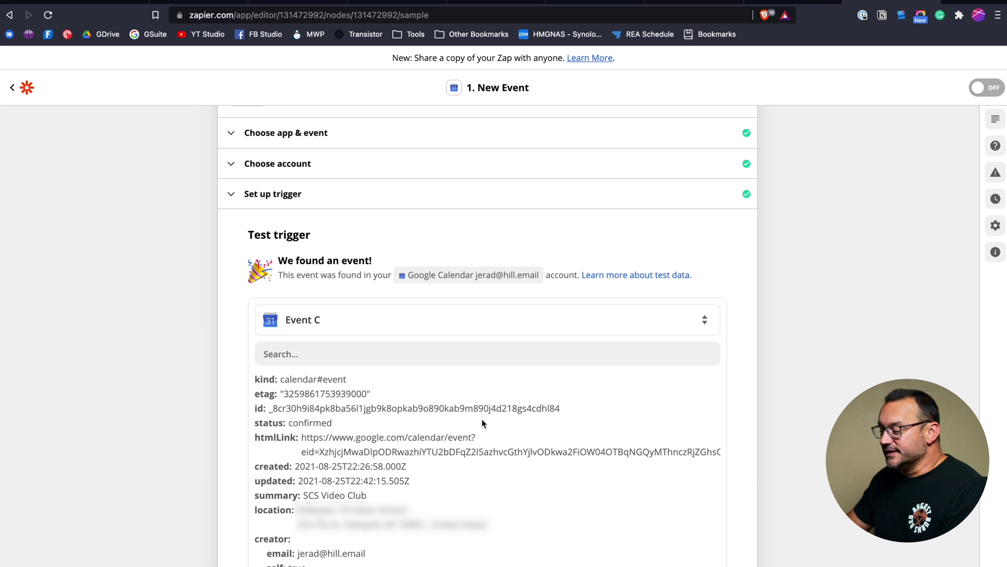
scroll(542, 486, down, 3)
scroll(589, 462, up, 3)
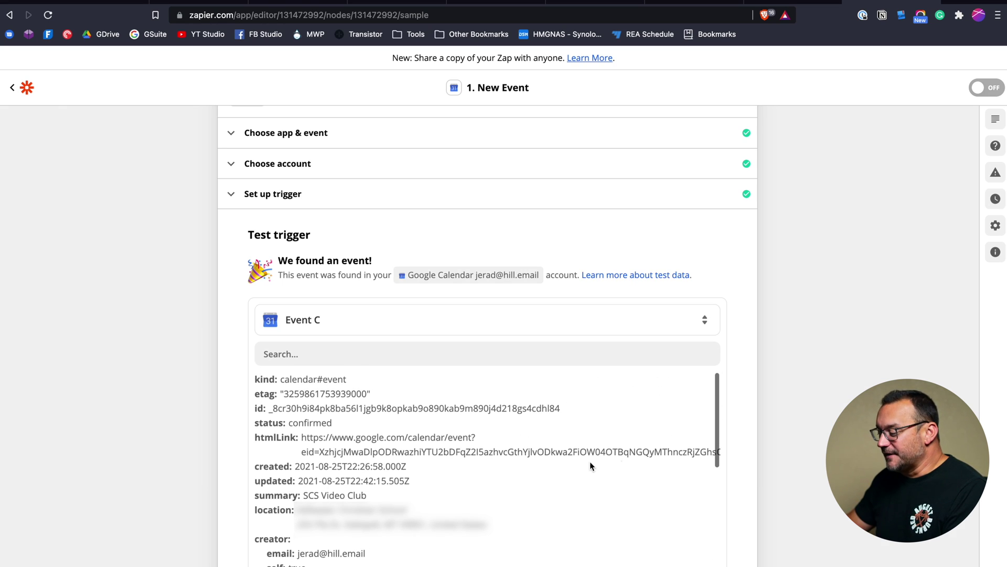
scroll(794, 415, down, 3)
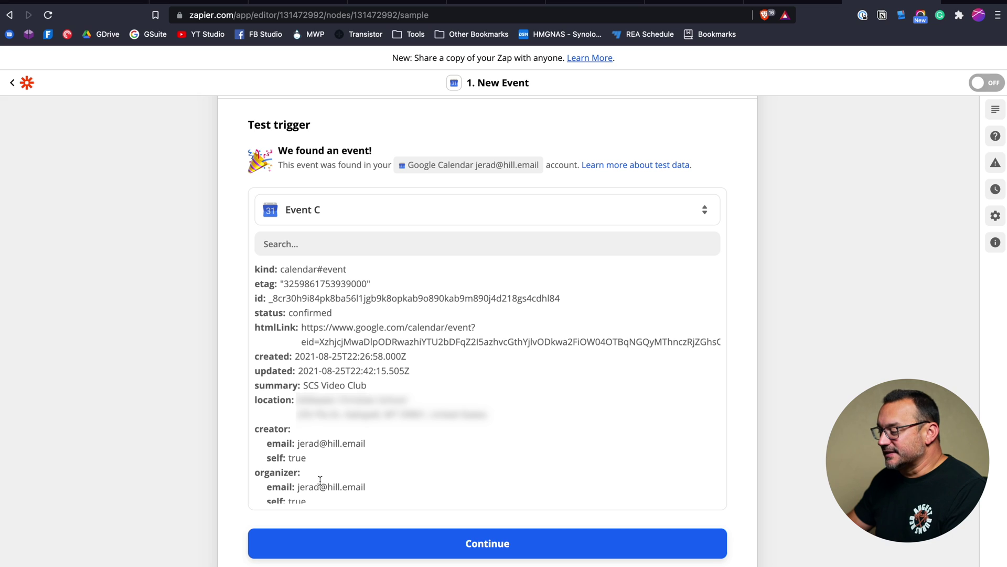
scroll(355, 389, up, 1)
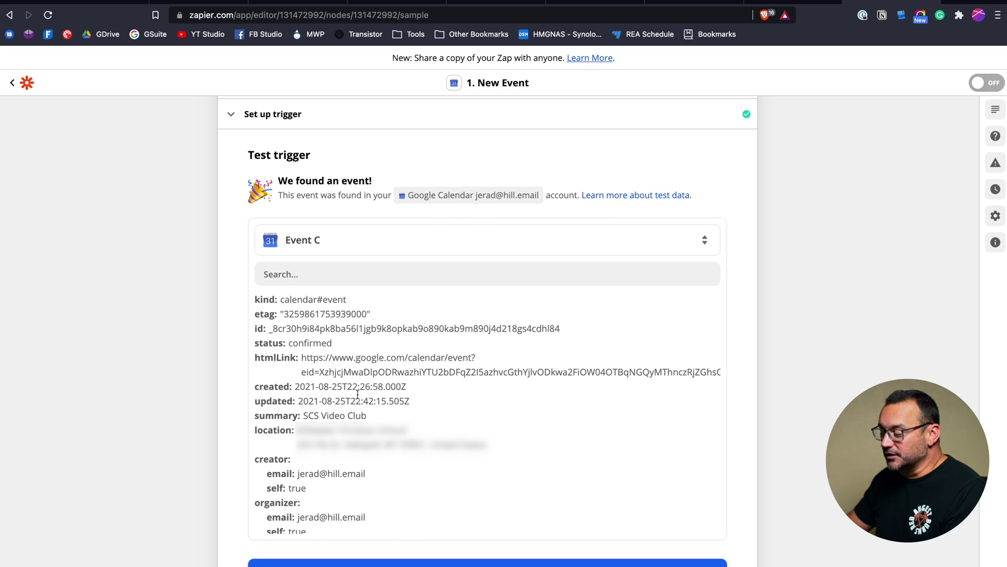
click(485, 563)
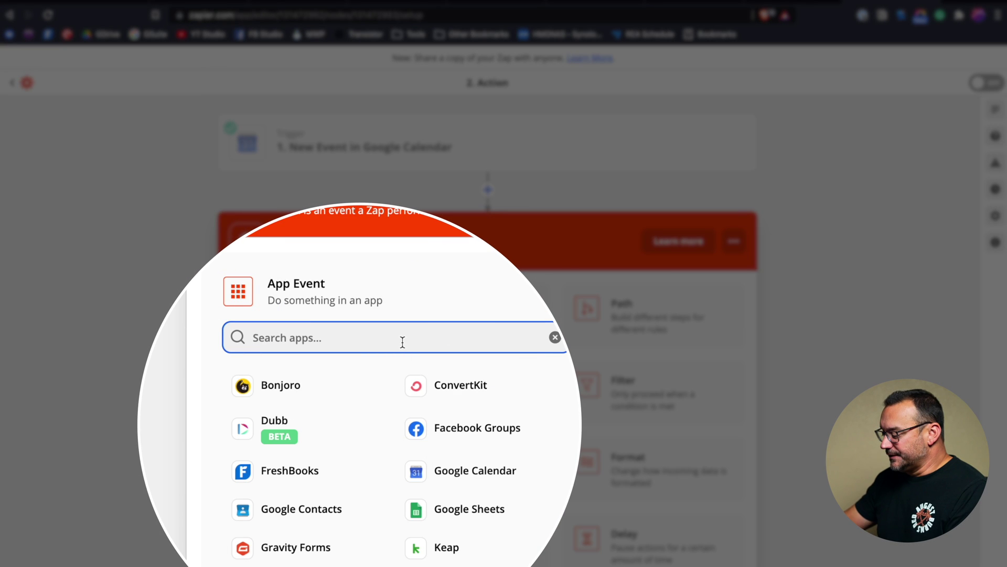
Step: Search 'not' and choose Notion as the action app
text(not)
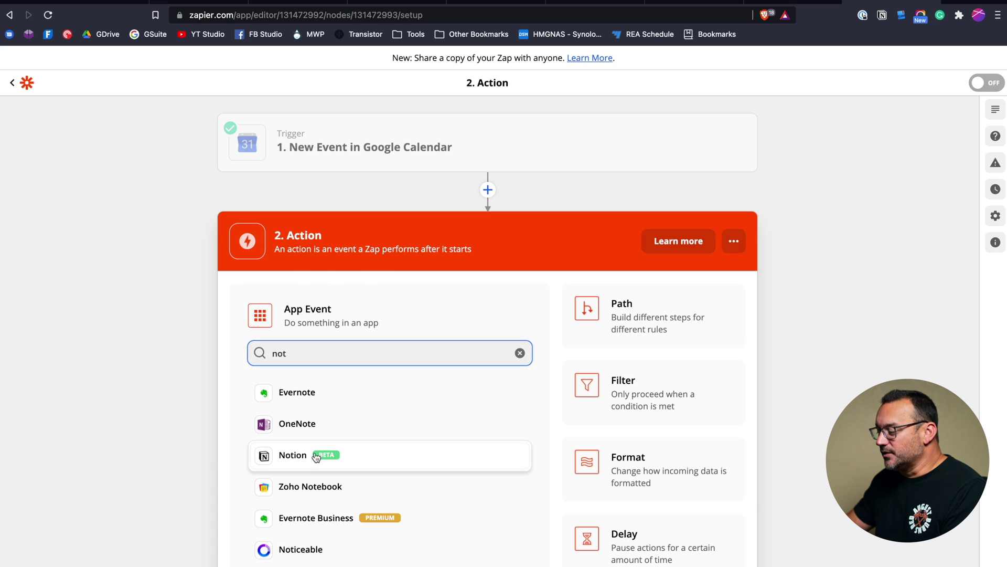
click(314, 453)
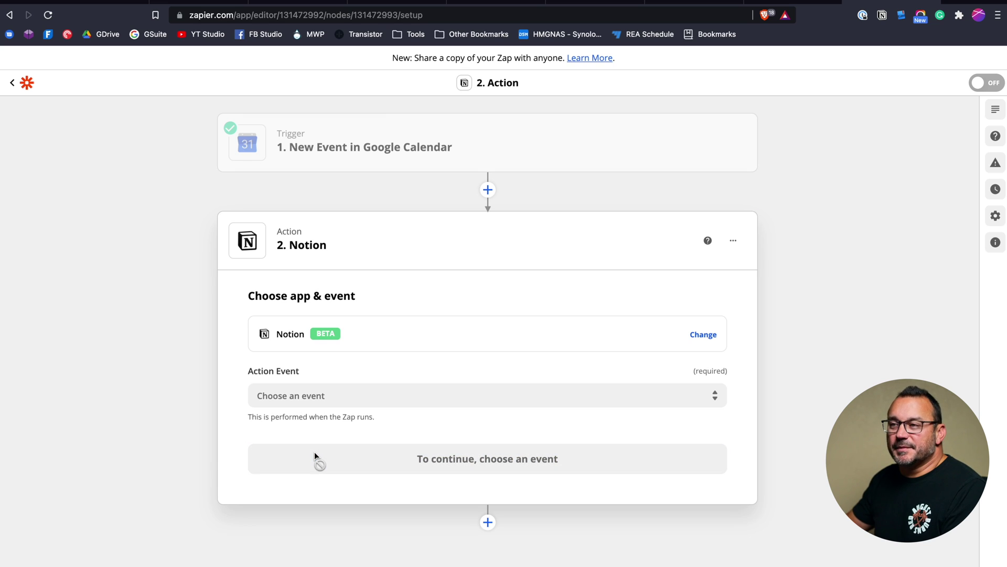
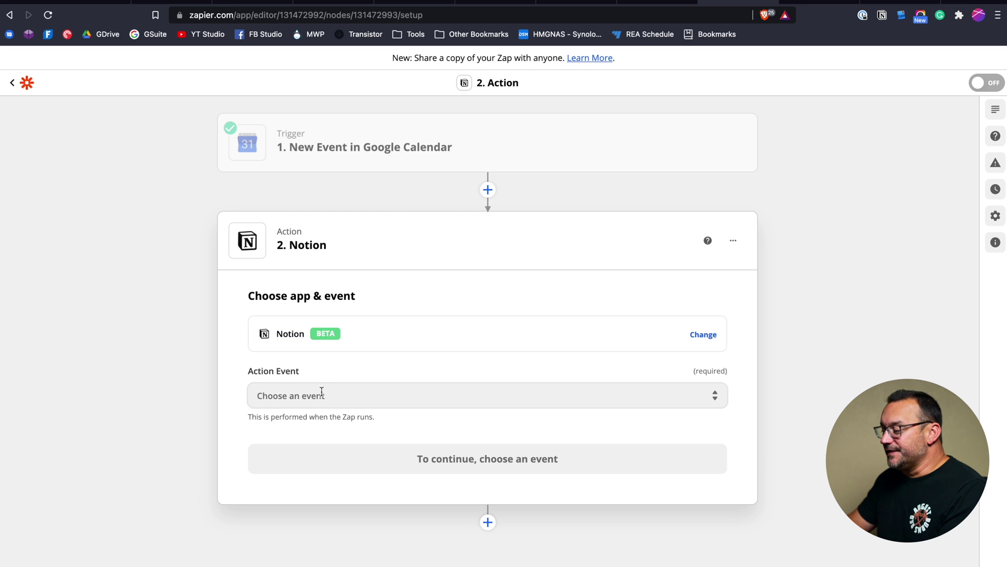
Step: Set the Notion action event to Create Database Item and continue to account selection
click(304, 407)
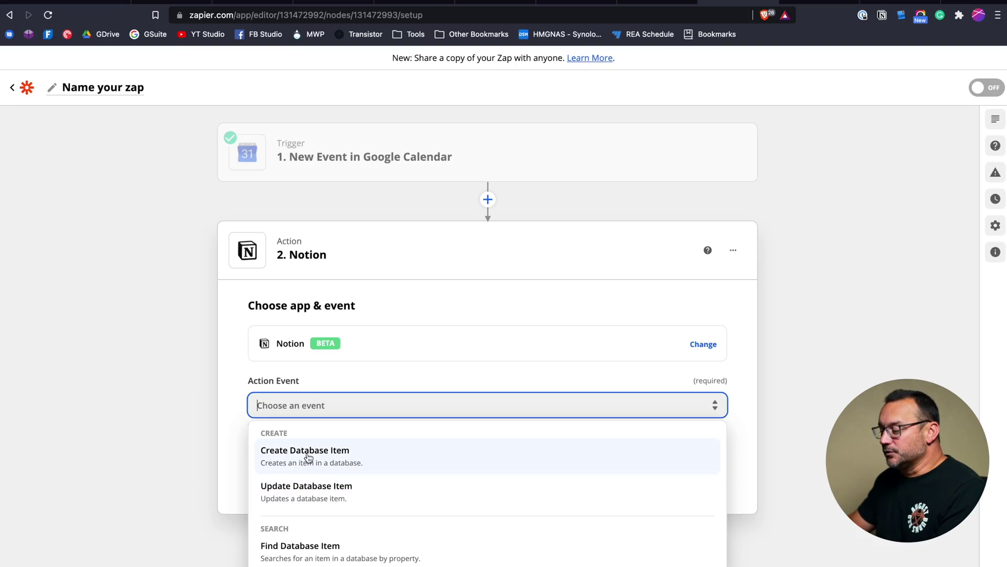
click(310, 458)
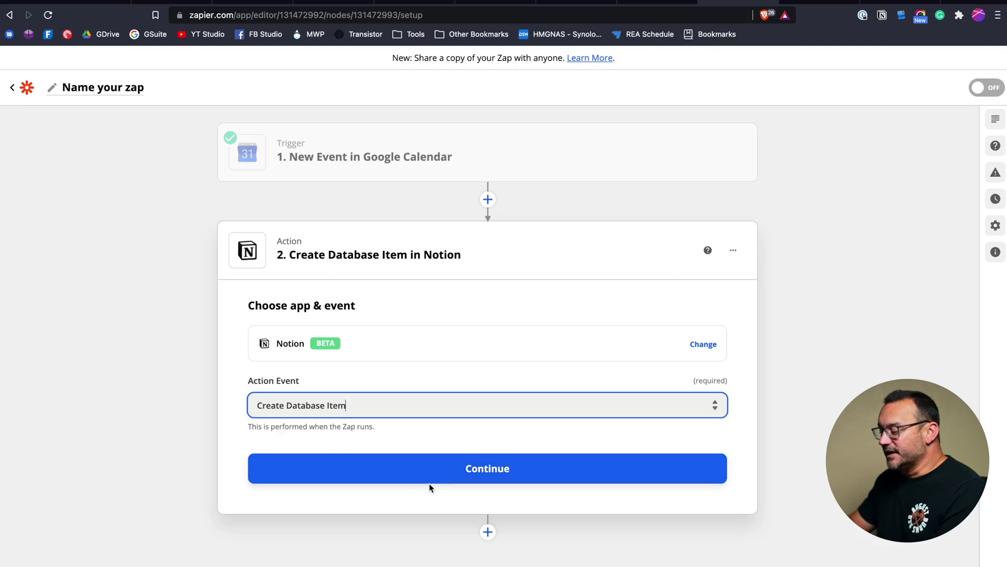
click(462, 466)
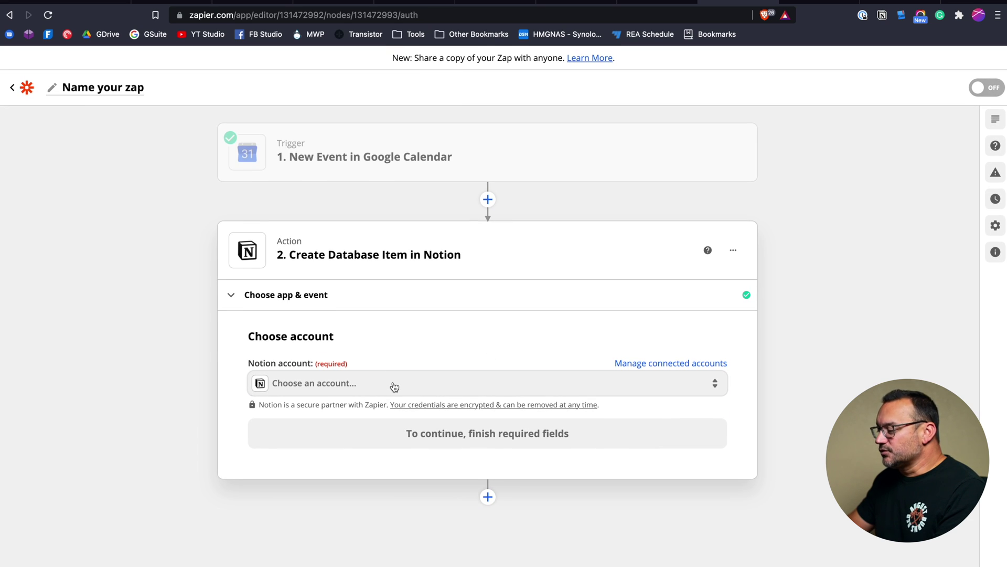
click(395, 387)
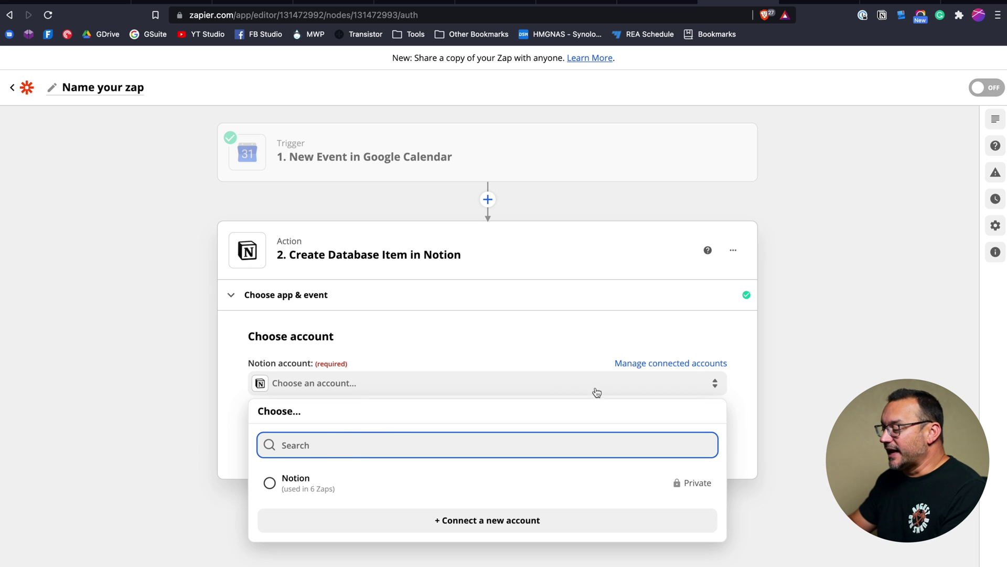
click(668, 364)
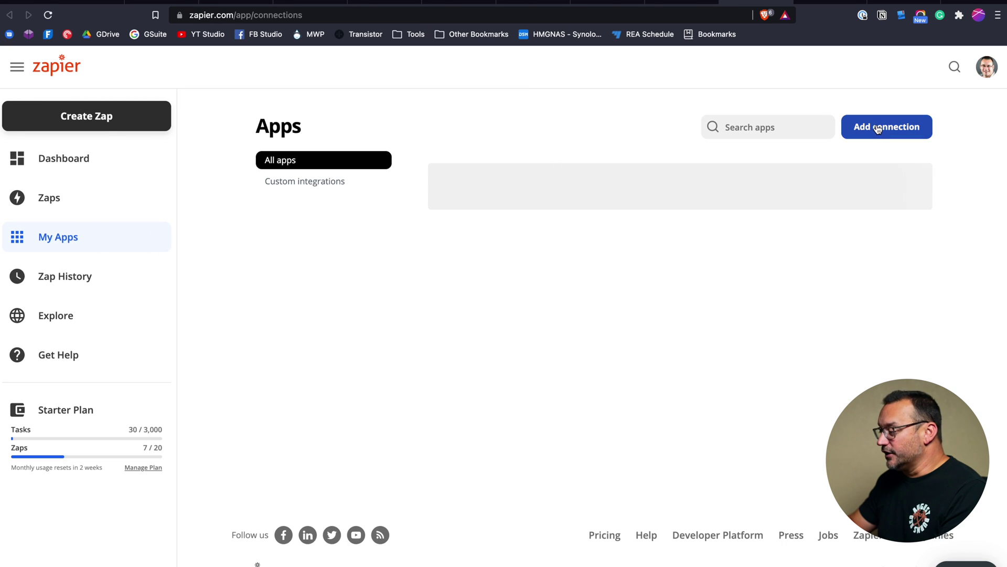
click(902, 126)
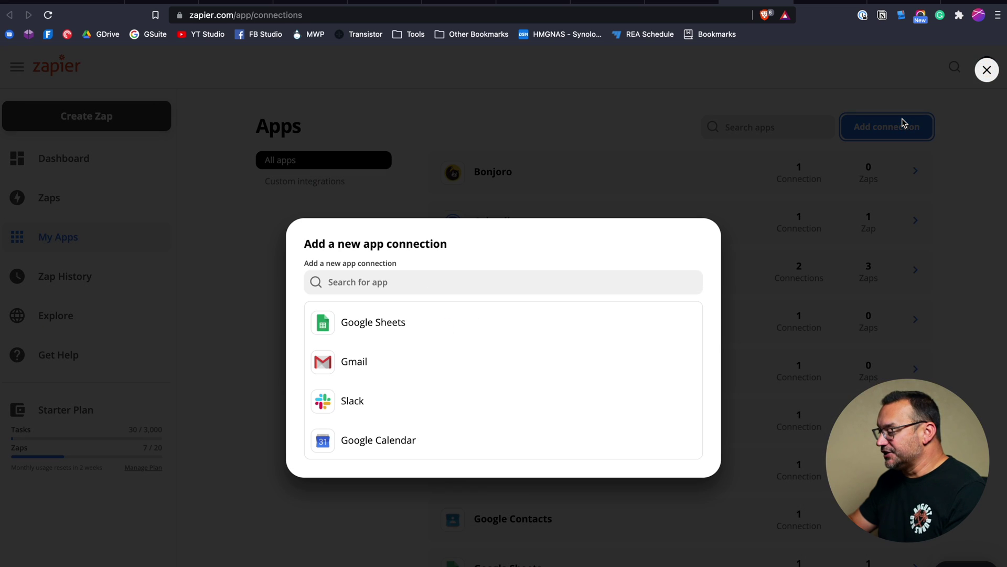
click(580, 282)
text(notion)
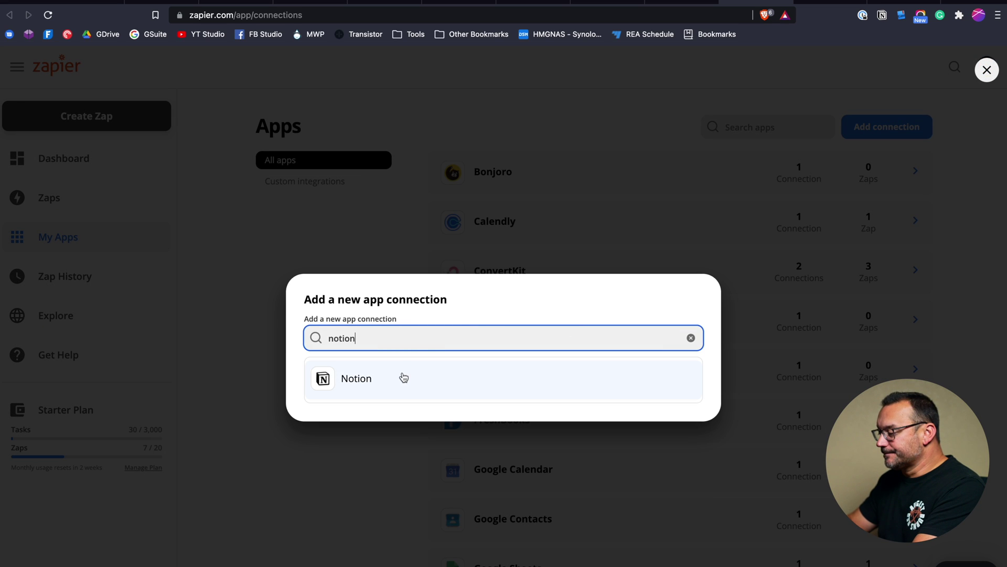
click(400, 378)
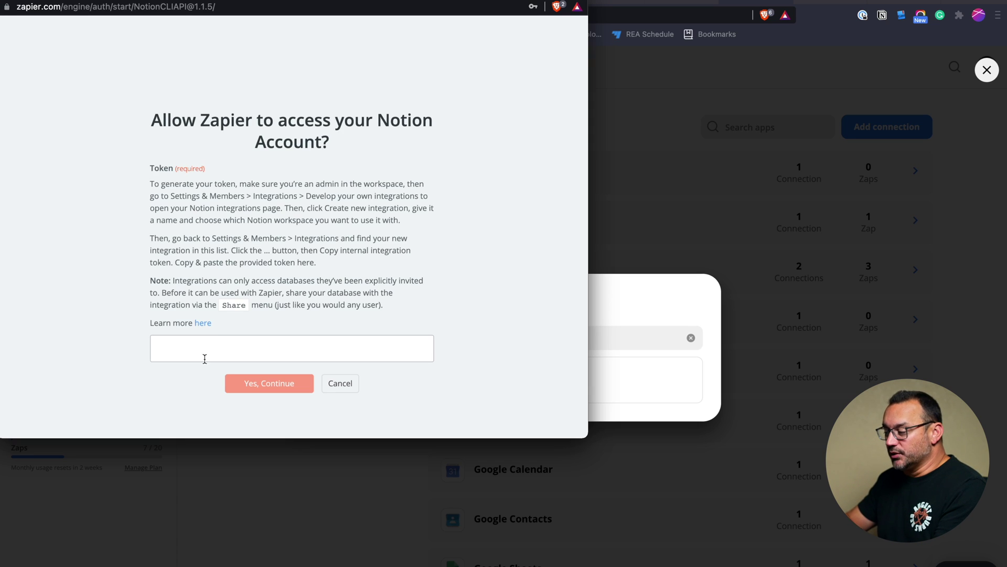
click(206, 355)
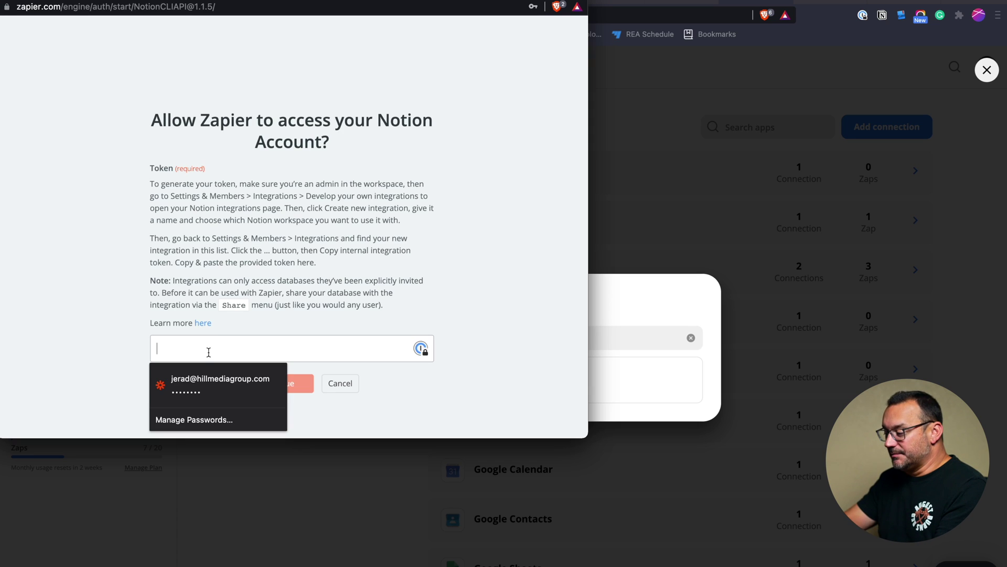
key(super+v)
click(509, 274)
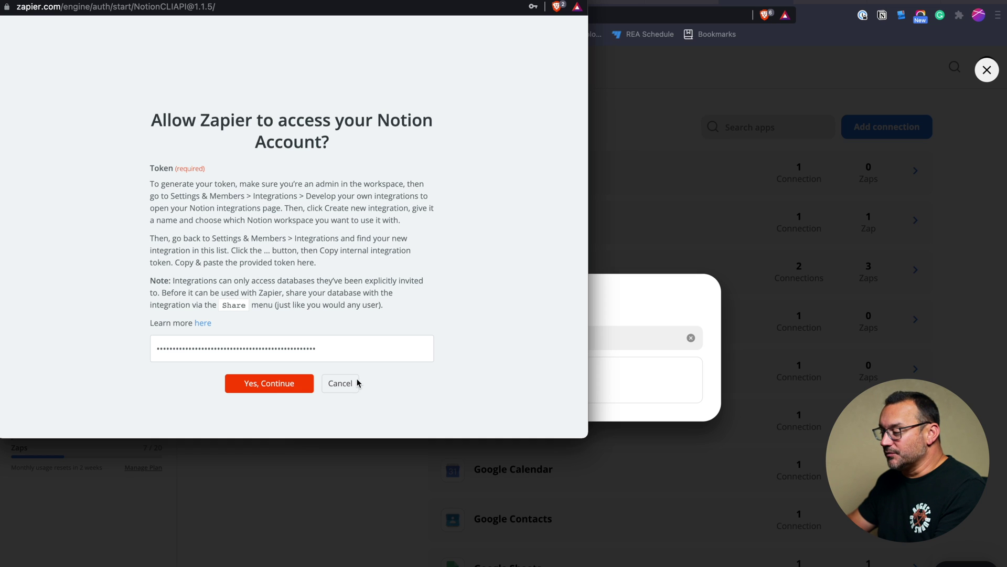
click(340, 383)
click(407, 243)
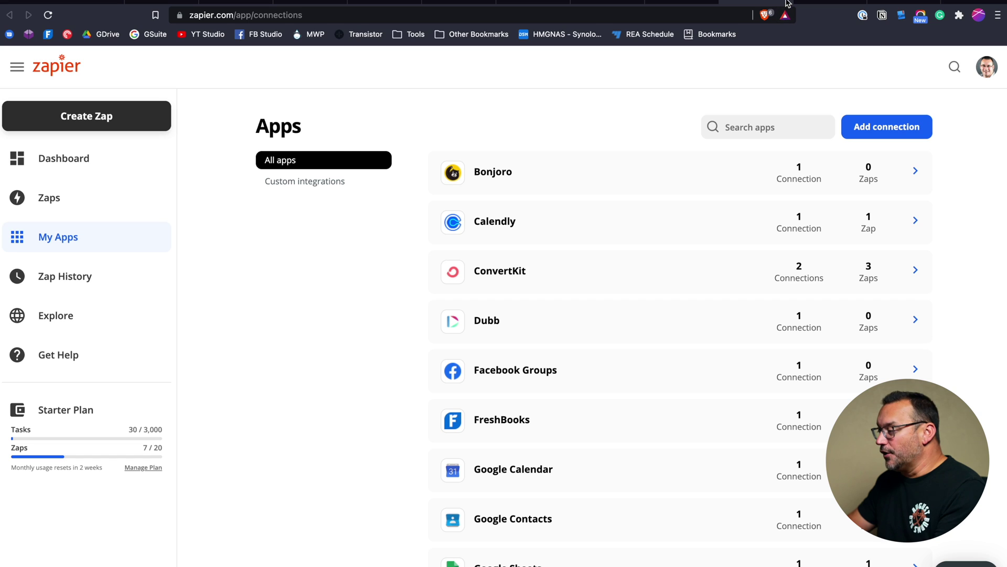
click(787, 3)
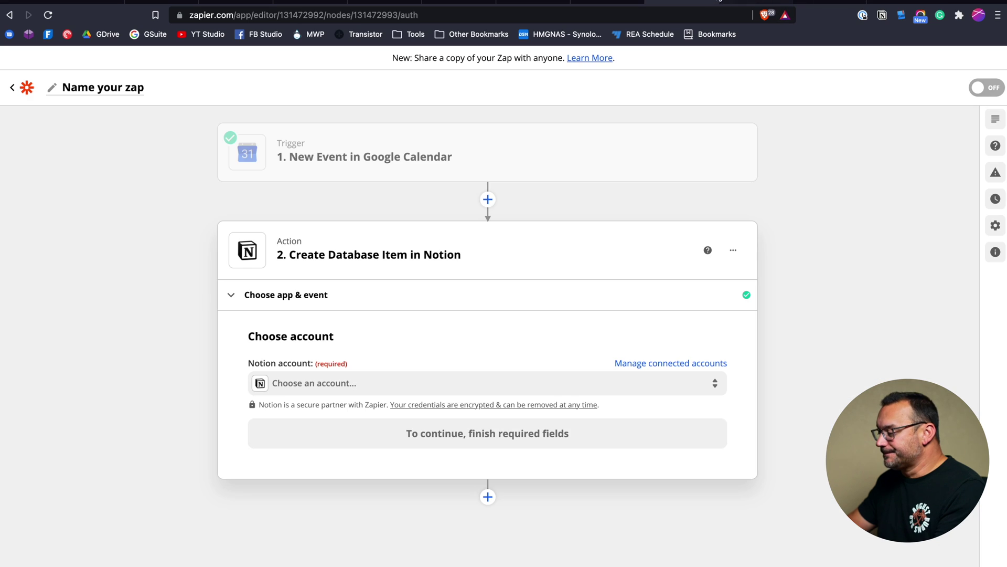
Step: Select the existing Notion account for the step and load the action setup
click(325, 387)
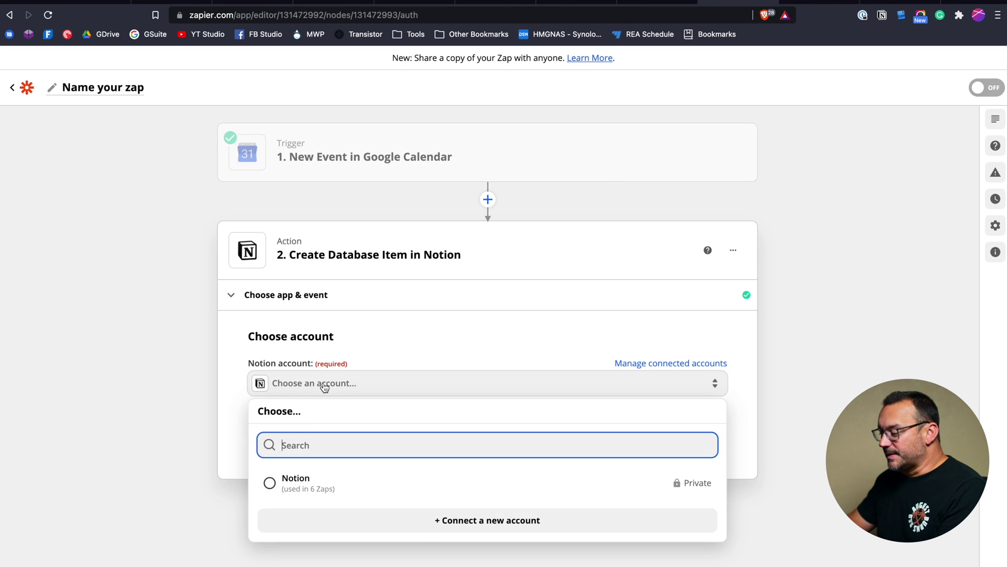
click(298, 483)
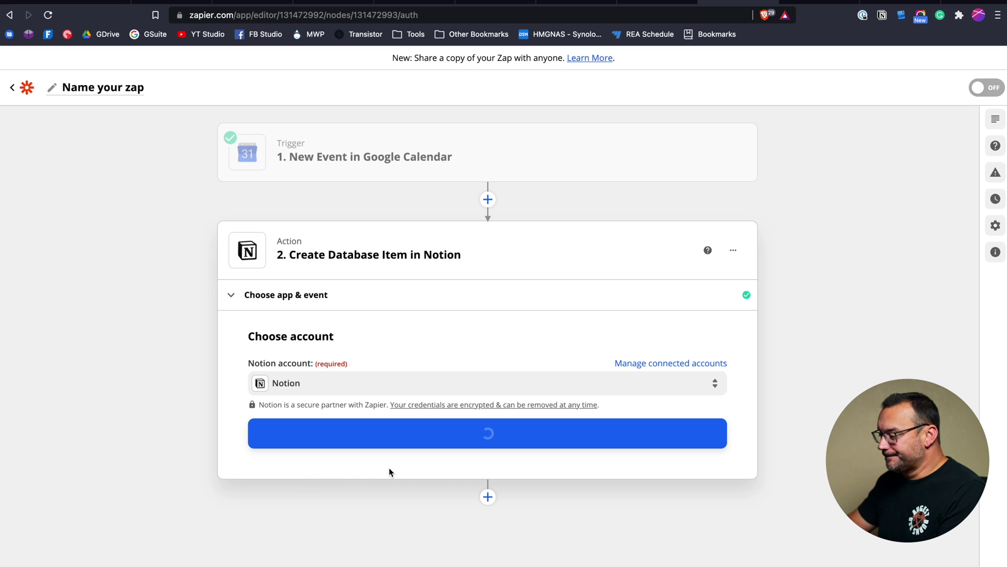
click(488, 433)
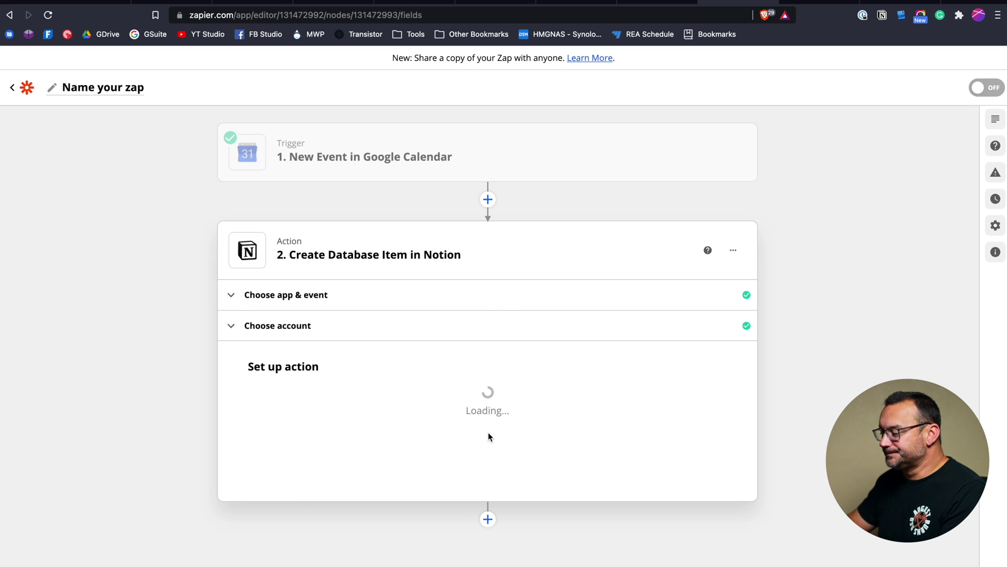
Step: Check the still-empty Database list, then bring the Notion calendar page forward
scroll(488, 432, down, 3)
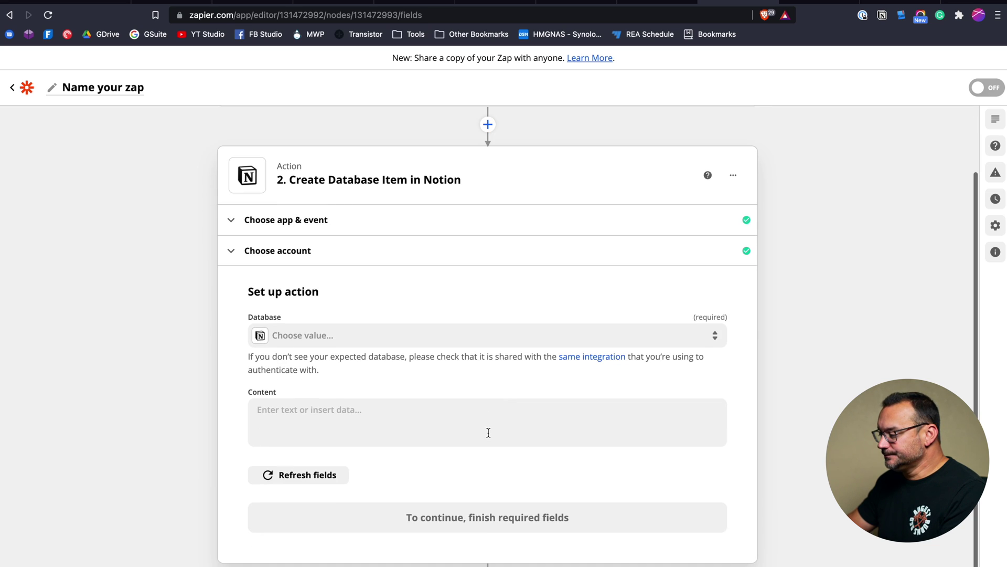
click(391, 338)
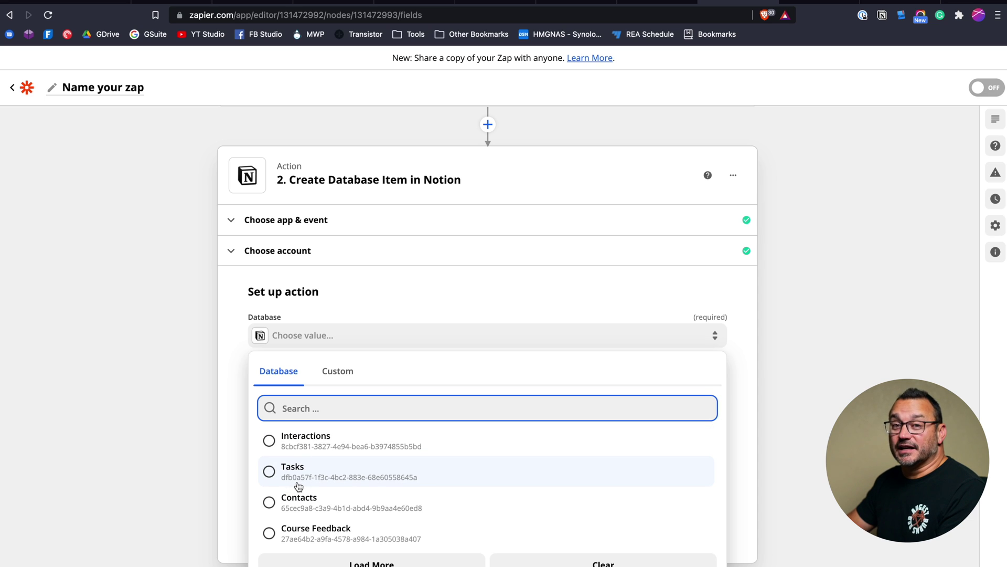
click(231, 403)
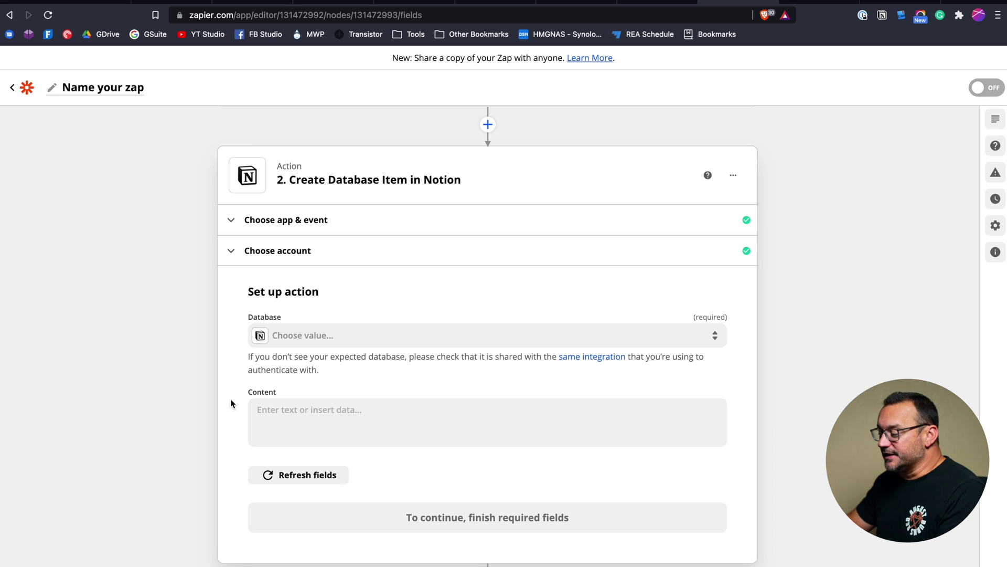
key(ctrl+Up)
click(317, 234)
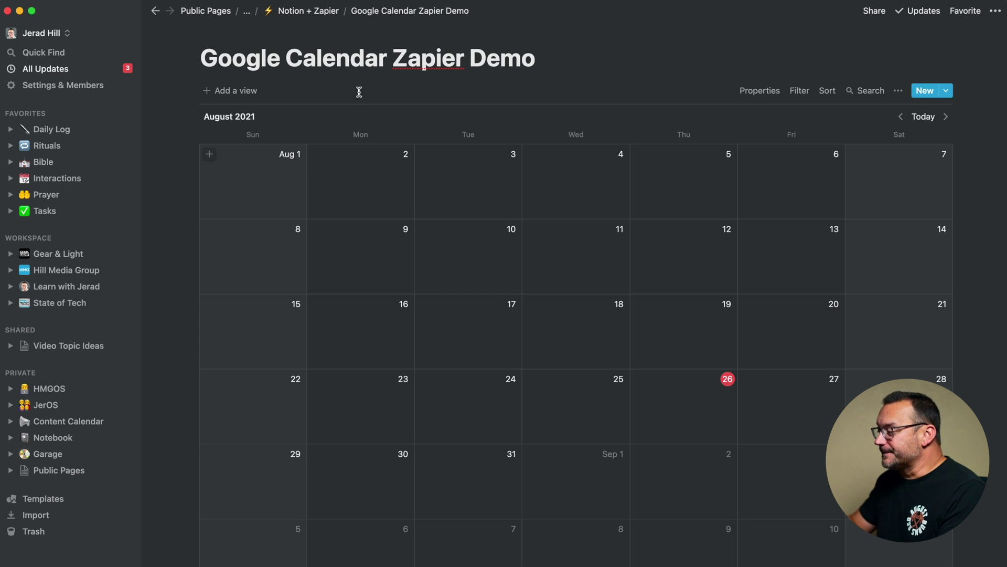
Step: Invite the Zapier integration to the Google Calendar Zapier Demo page with Can edit access
click(873, 14)
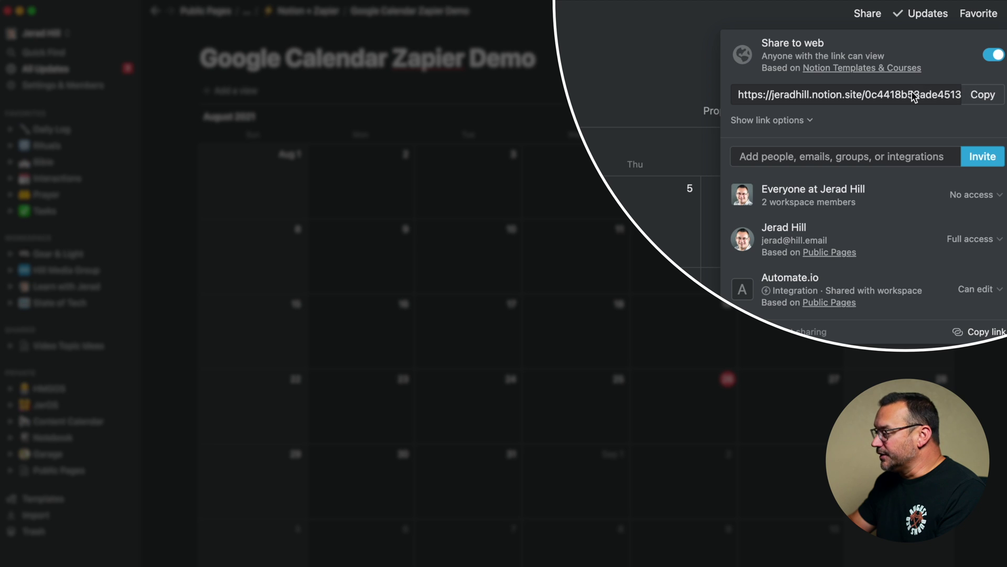
click(977, 157)
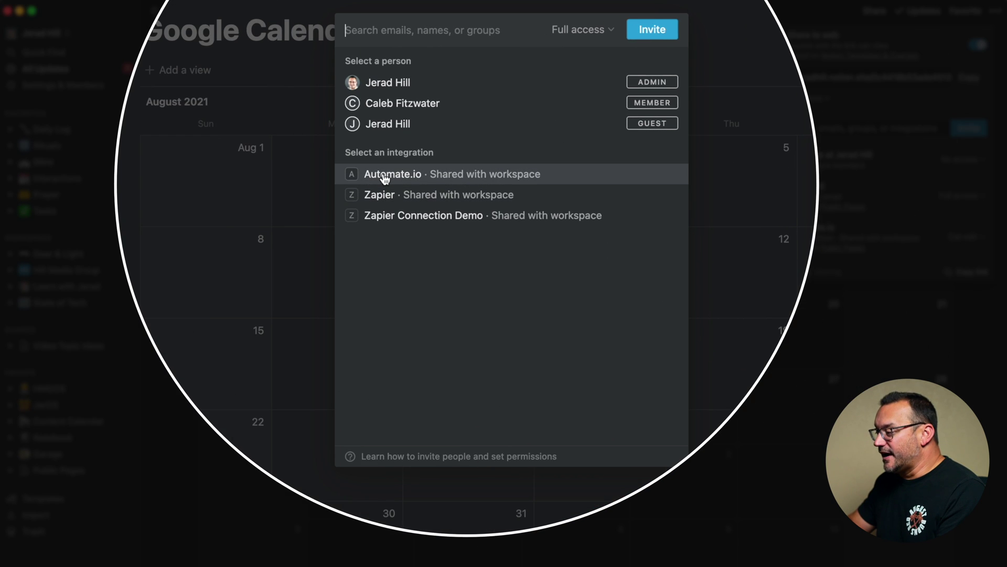
click(429, 195)
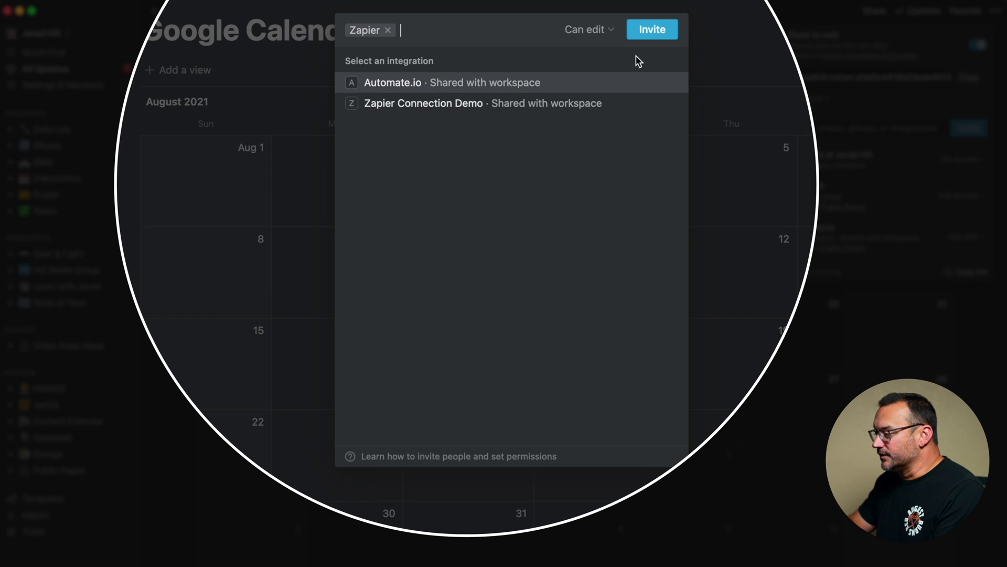
click(652, 30)
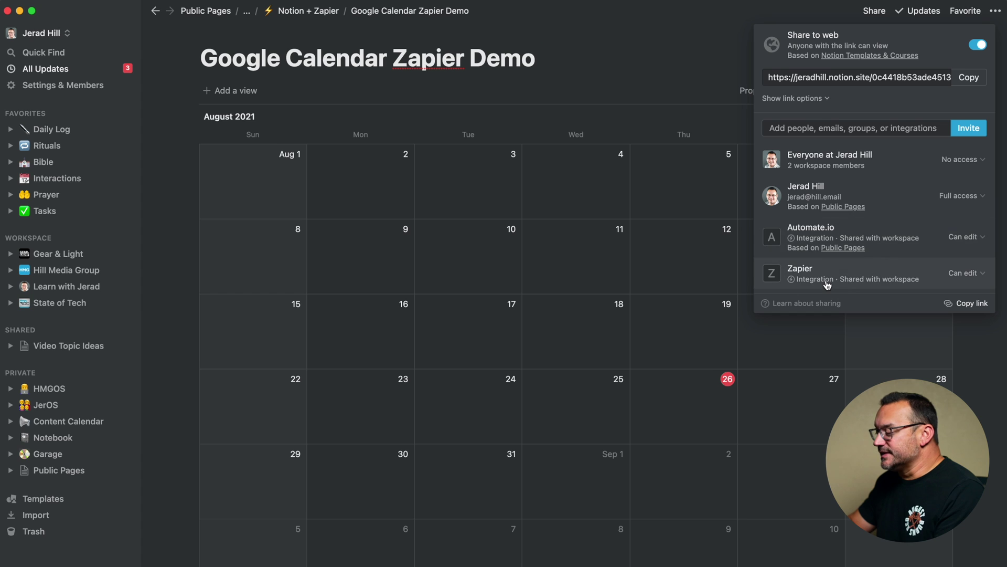
click(675, 22)
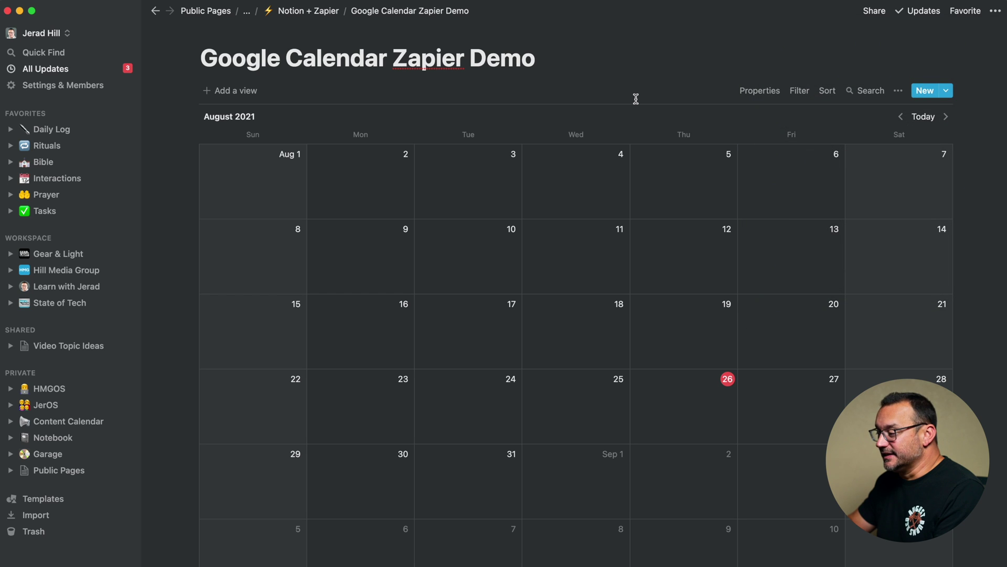
key(ctrl+Up)
click(278, 197)
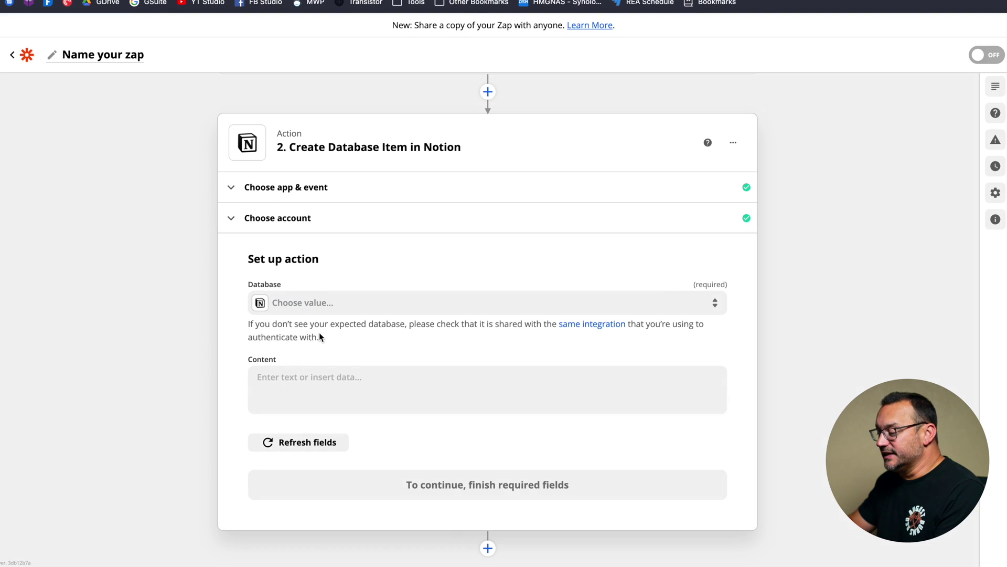
Step: Refresh the Notion action fields and reload the Zapier editor so the shared database appears
click(293, 444)
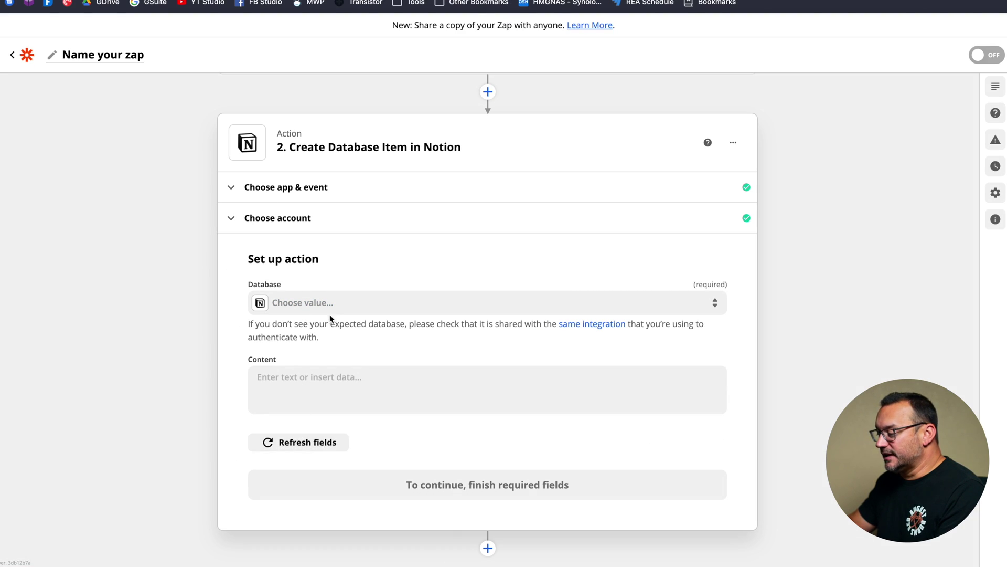
click(329, 314)
click(331, 531)
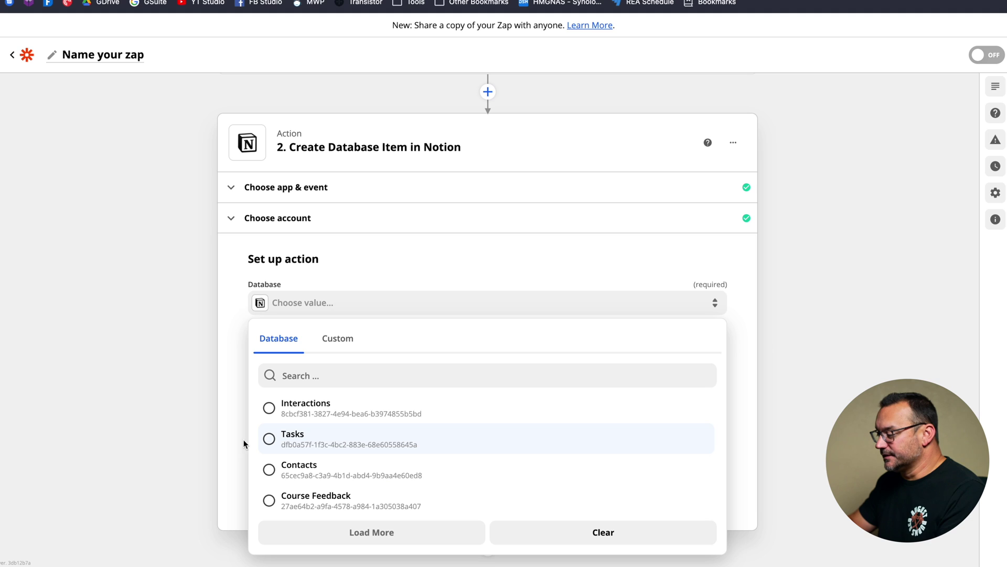
click(187, 281)
mouse_move(100, 20)
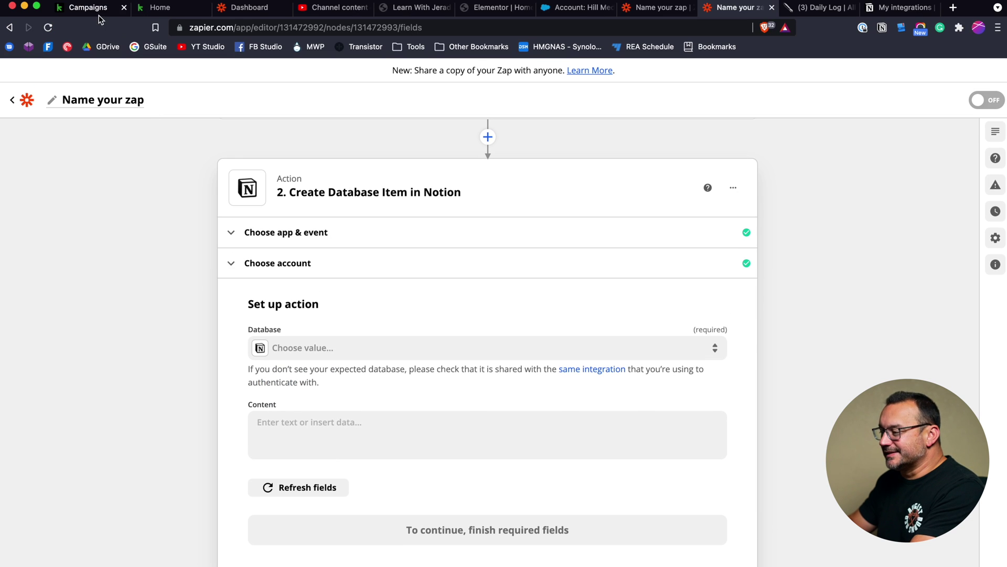
click(48, 27)
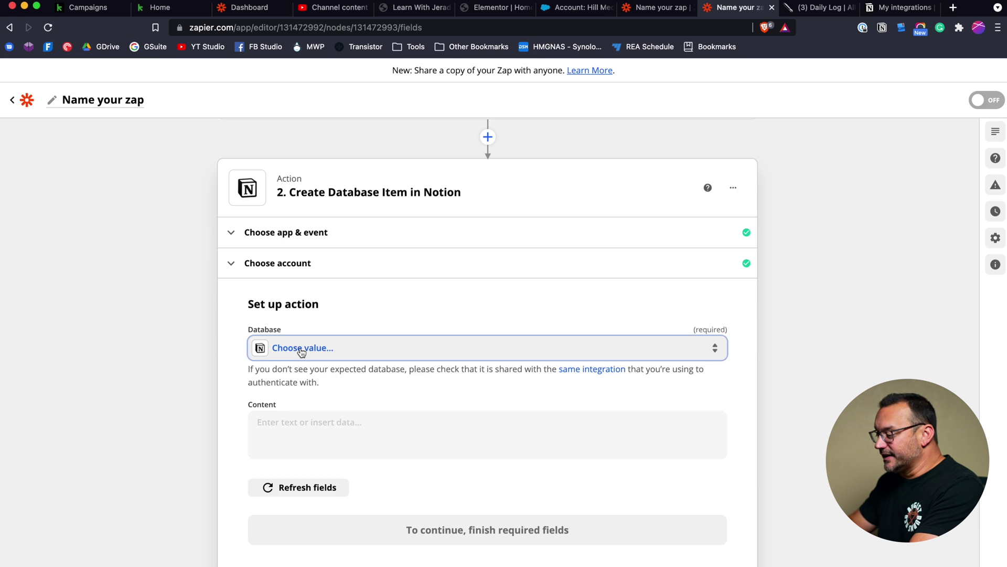
Step: Select Google Calendar Zapier Demo as the database, then return to the Notion page
click(301, 349)
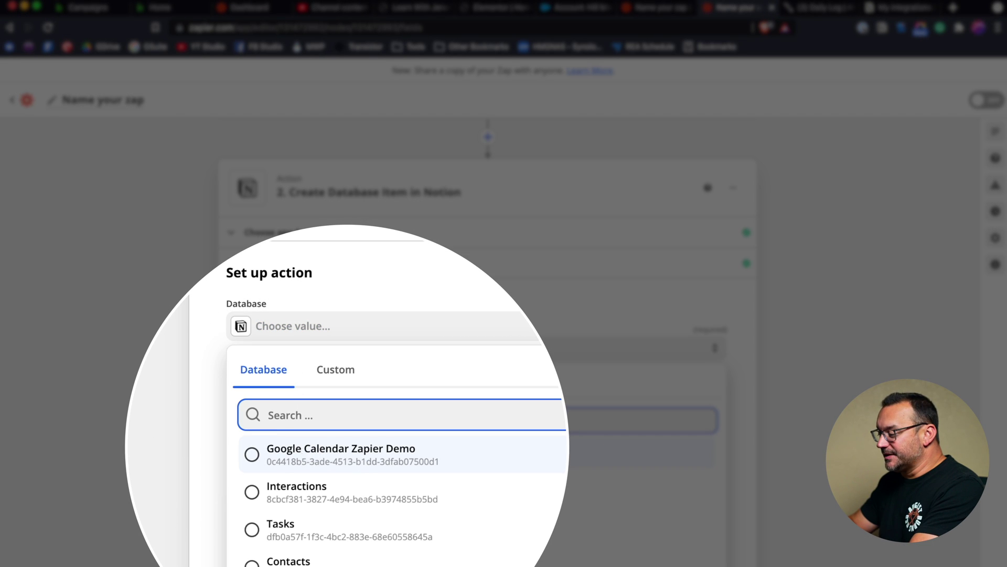
click(302, 452)
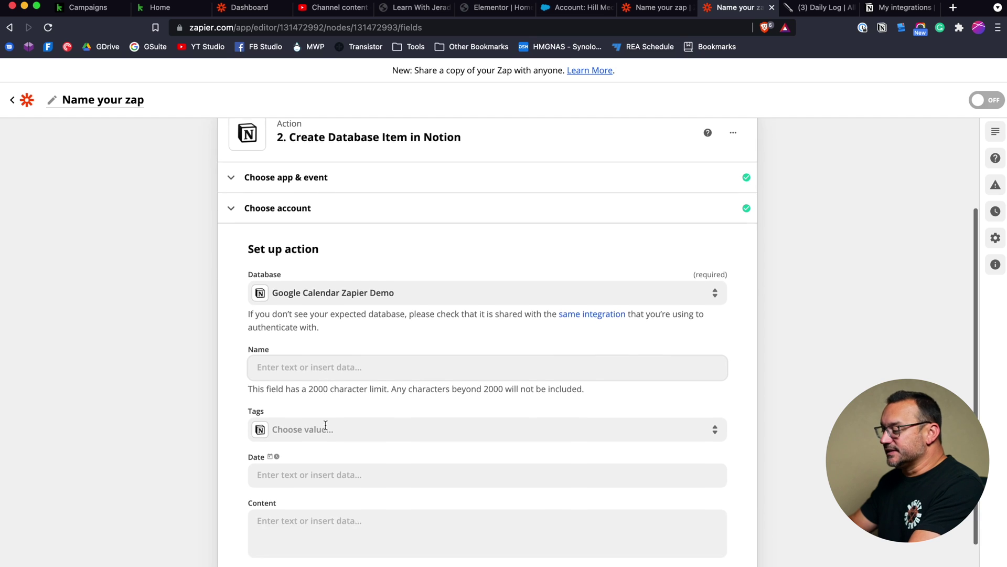
scroll(324, 426, down, 3)
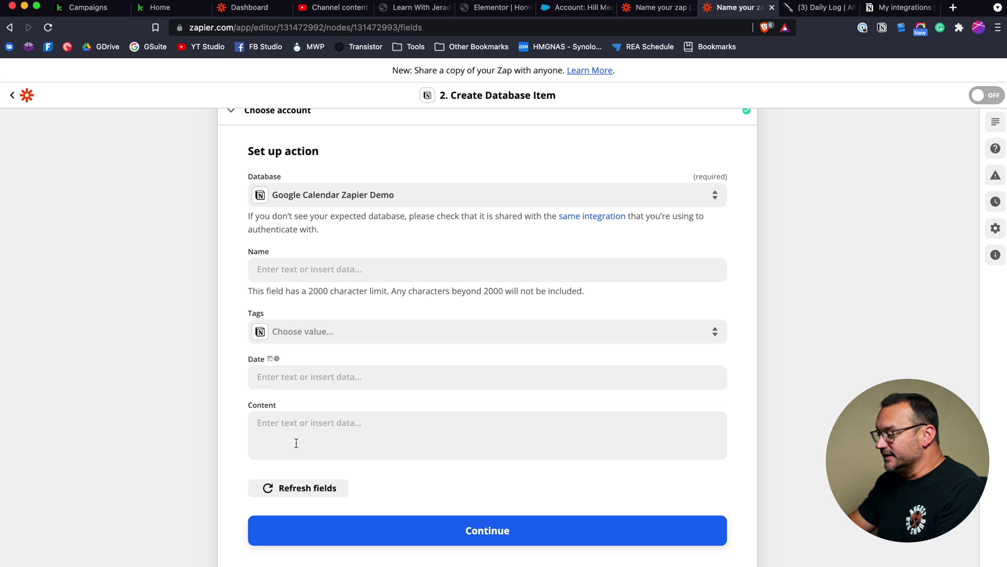
key(ctrl+Up)
click(270, 274)
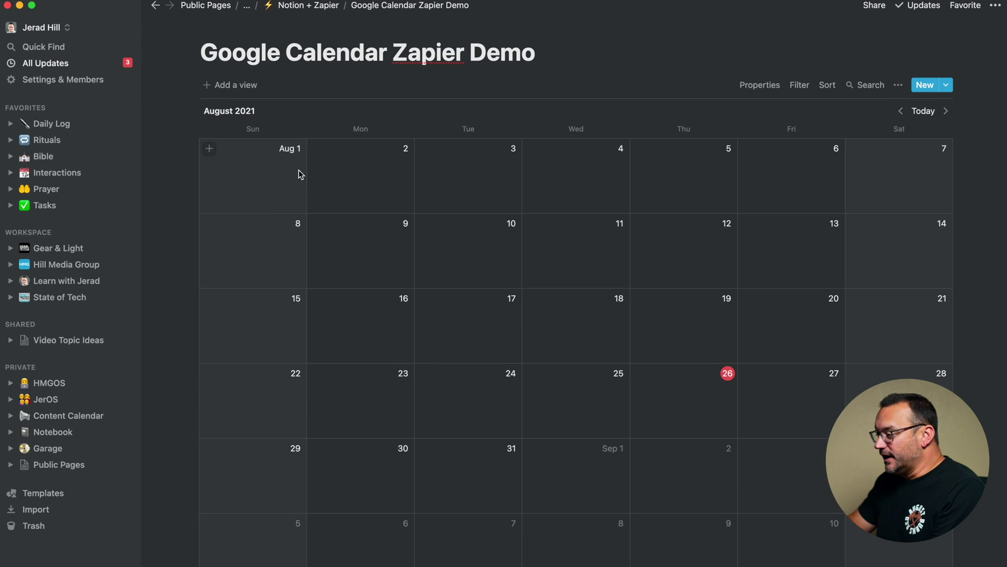
Step: Add a new Table view named Table to the database
click(236, 85)
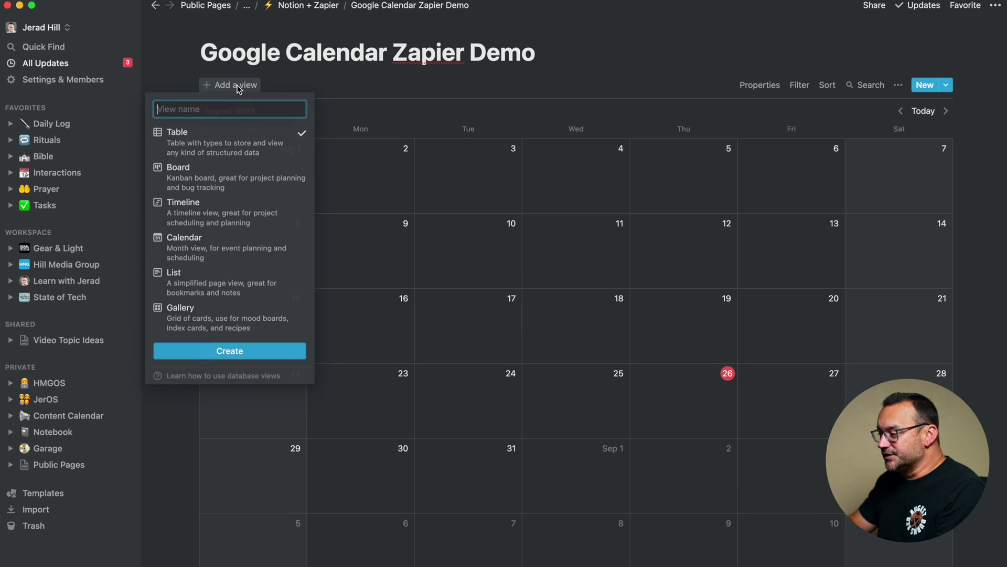
text(Ta)
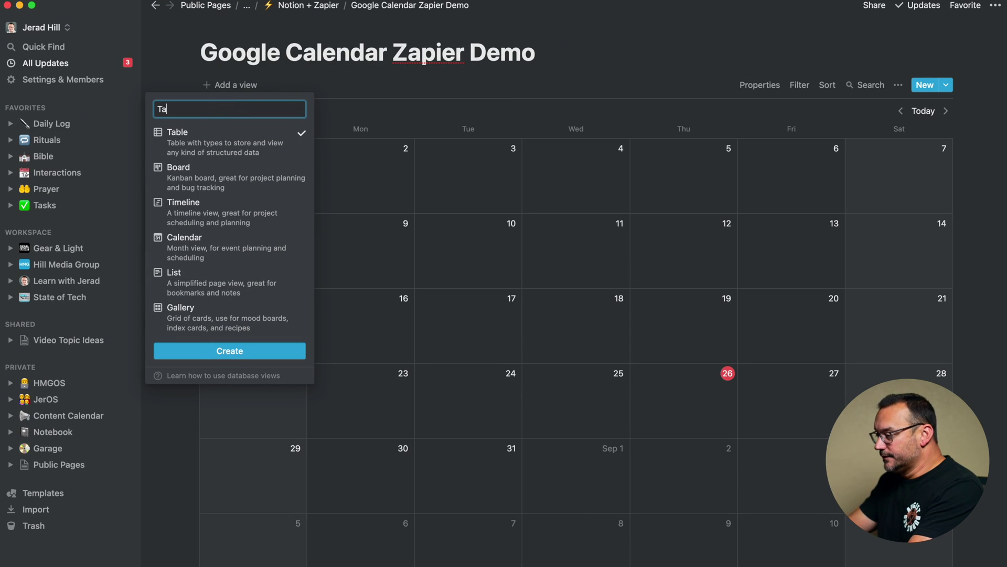
text(ble)
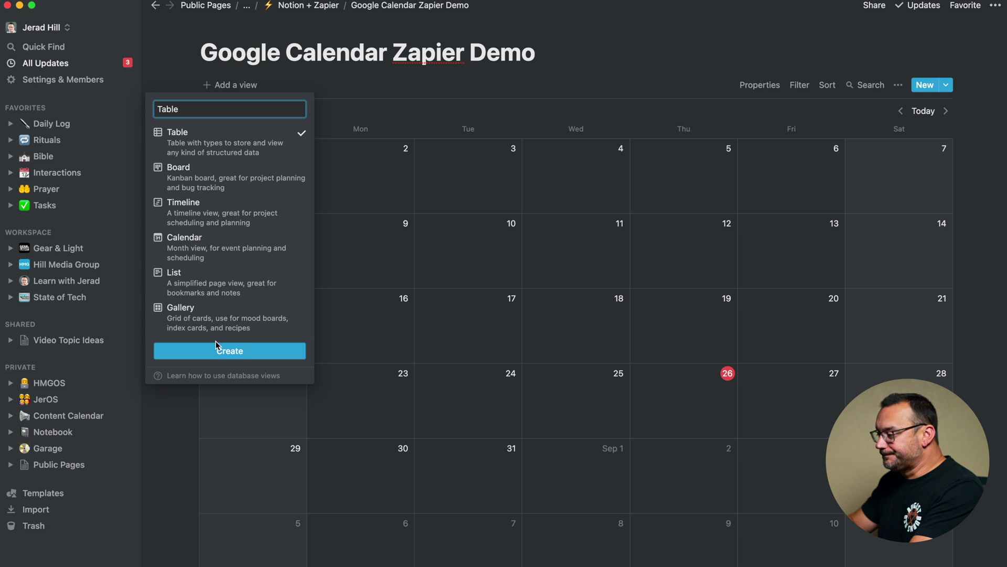
click(215, 348)
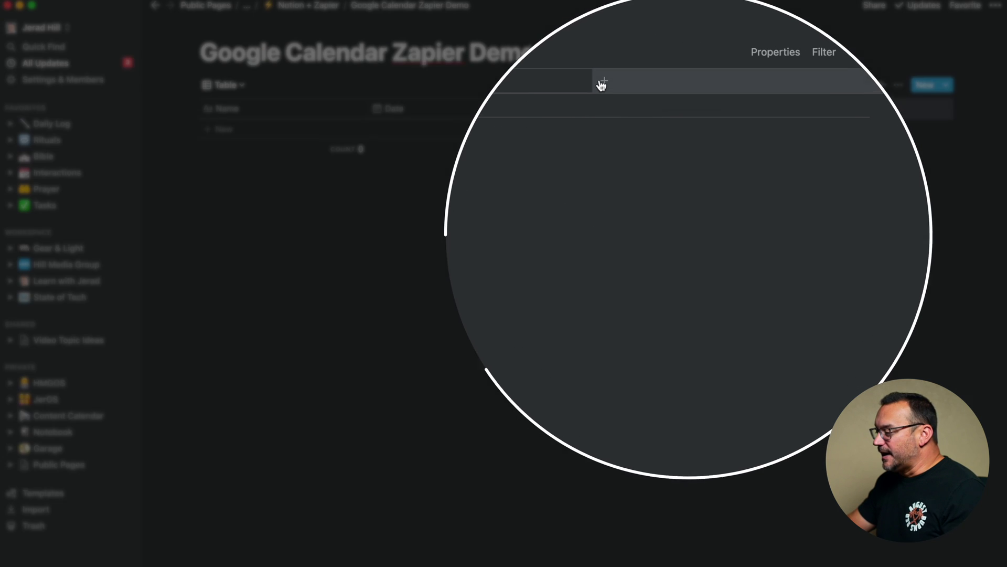
Step: Add a Location property column to the table, then return to Zapier
click(619, 108)
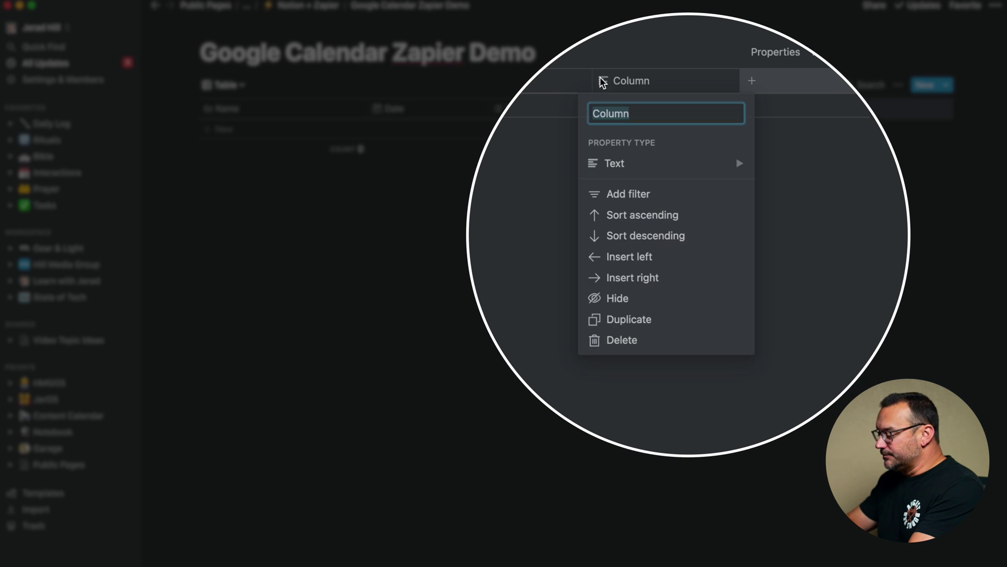
text(Location)
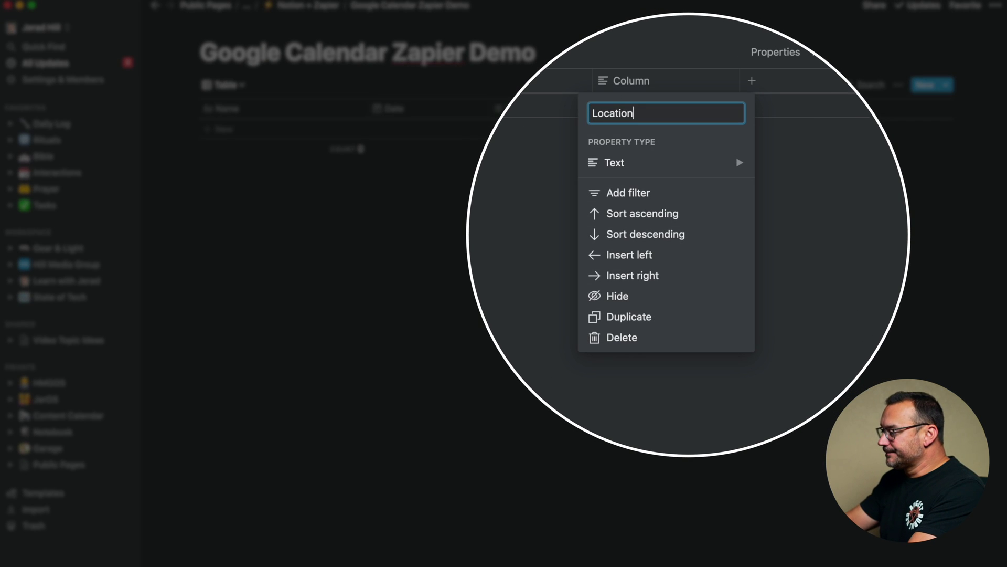
key(Return)
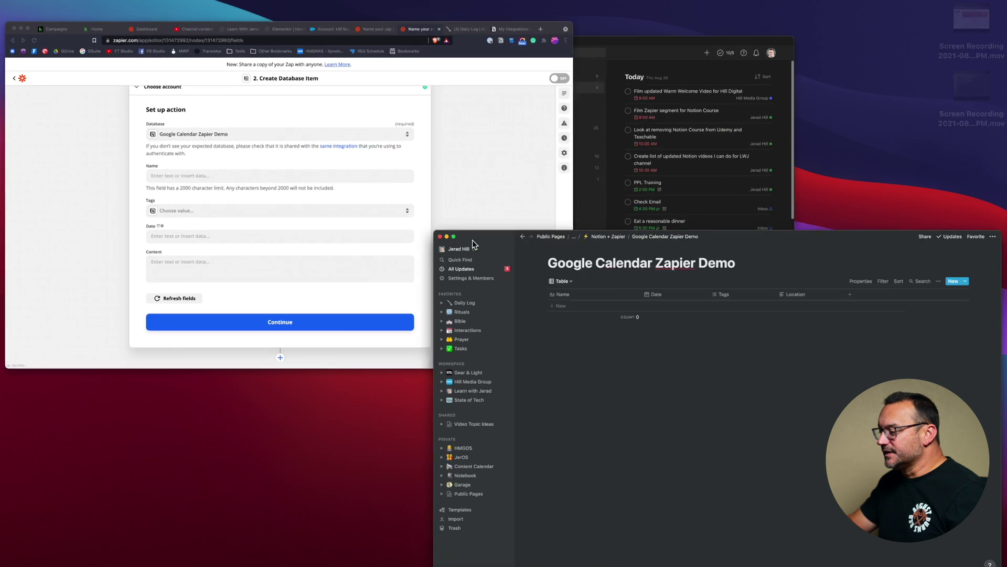
key(ctrl+Up)
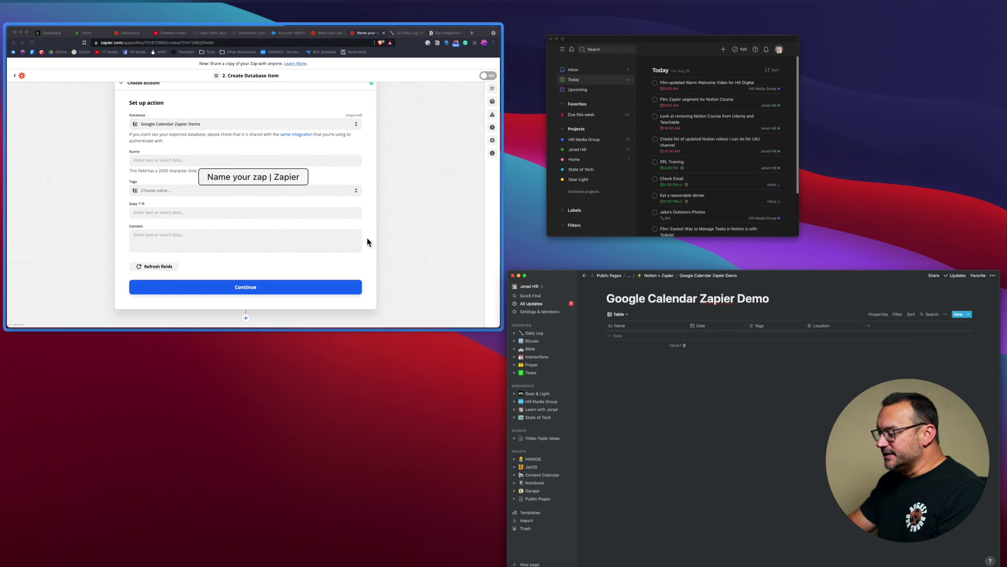
click(367, 237)
Step: Refresh fields, then map the event Summary to Name and Event Begins (Pretty) to Date
click(294, 487)
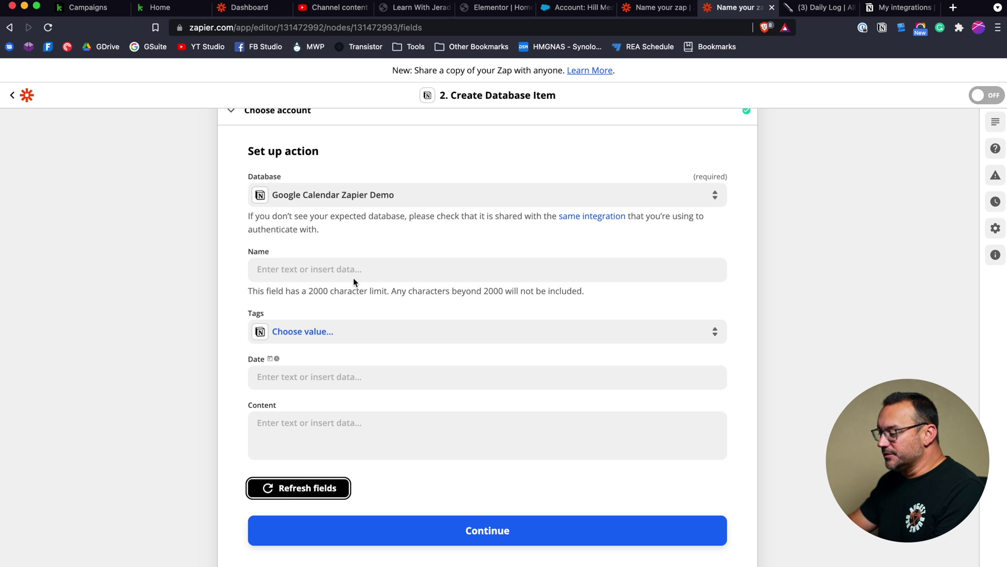
scroll(299, 427, down, 1)
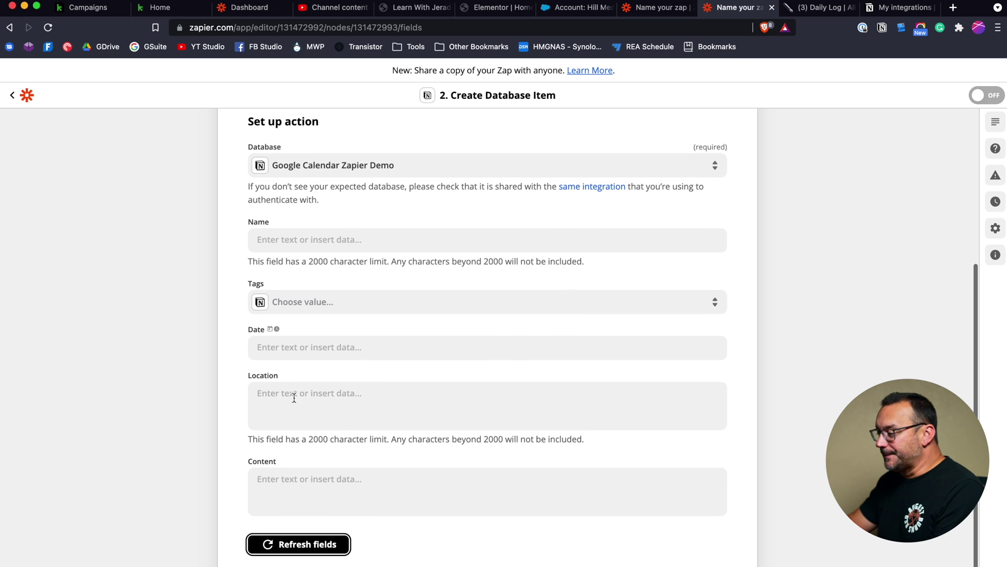
click(290, 237)
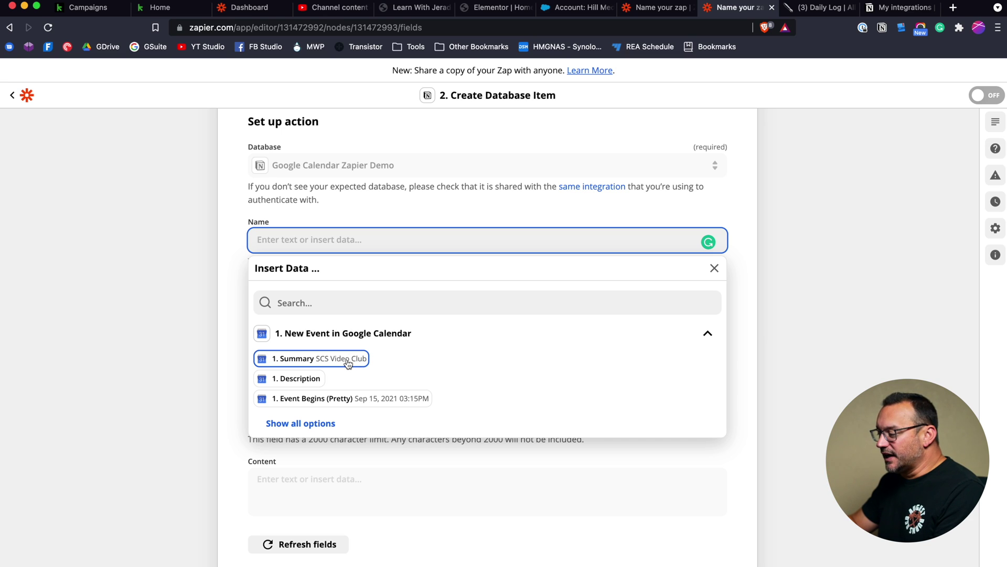
click(348, 363)
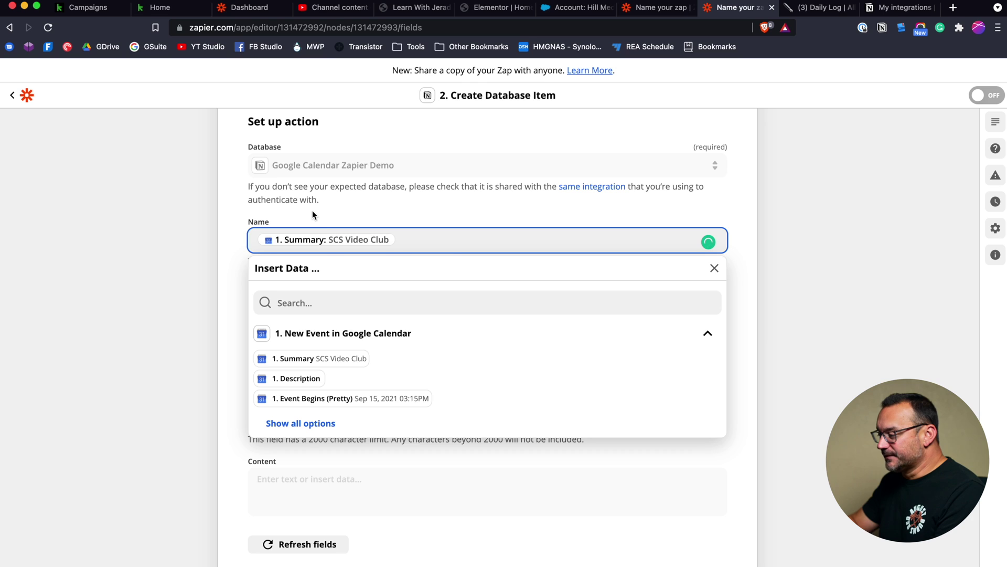
click(312, 210)
click(288, 345)
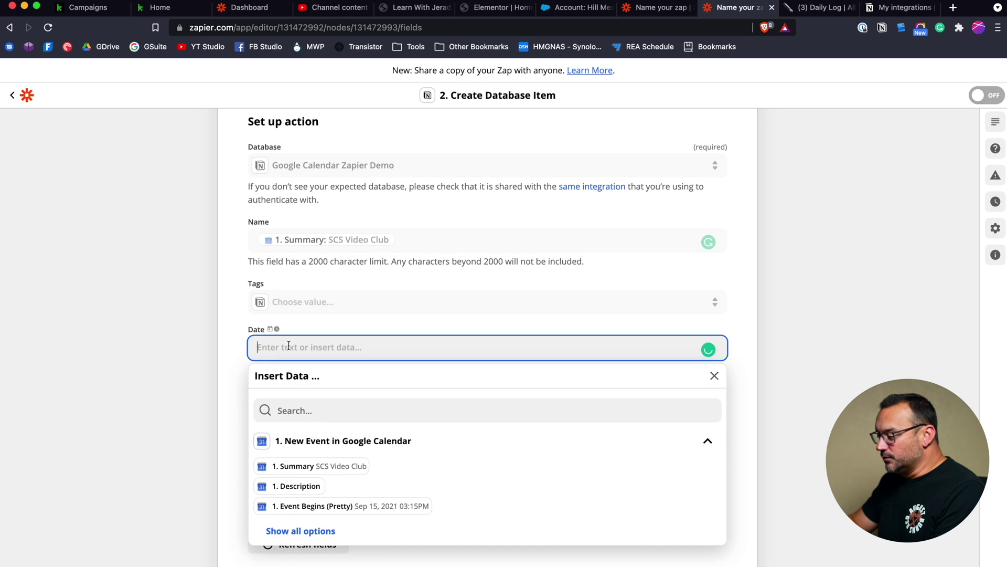
click(324, 506)
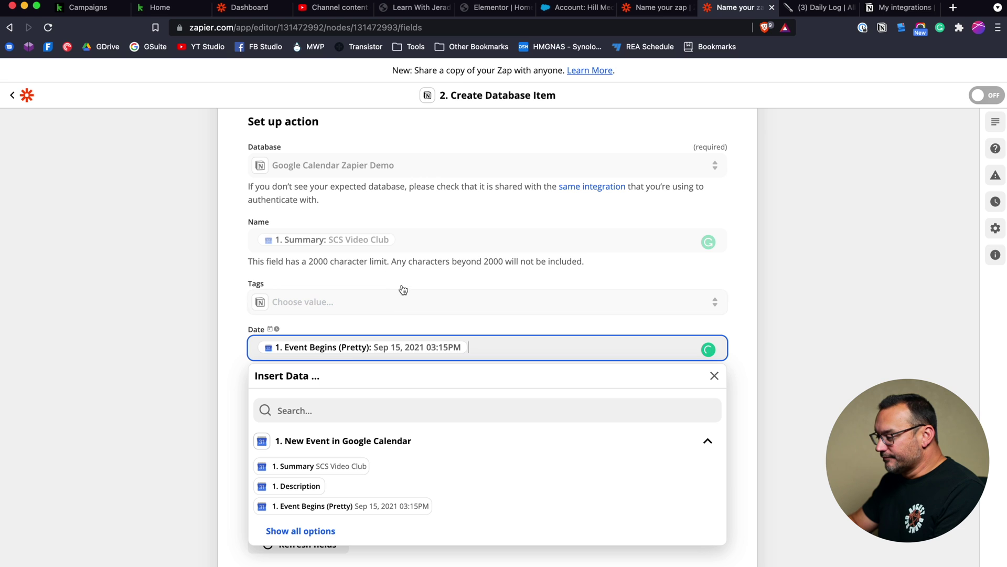
click(403, 289)
Step: Map the calendar event's Location into the Notion Location field
scroll(354, 385, down, 2)
click(345, 344)
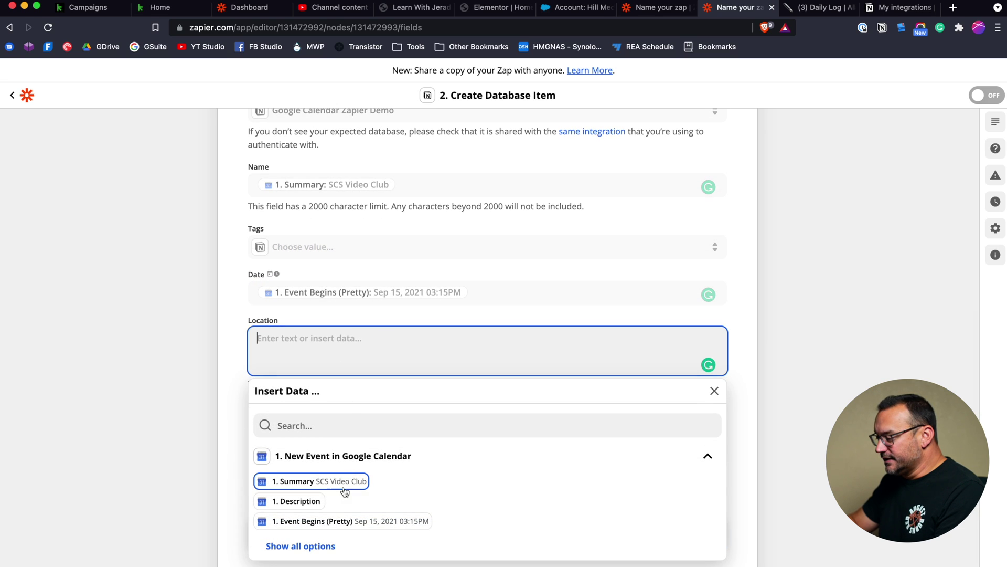
click(309, 546)
scroll(334, 519, down, 2)
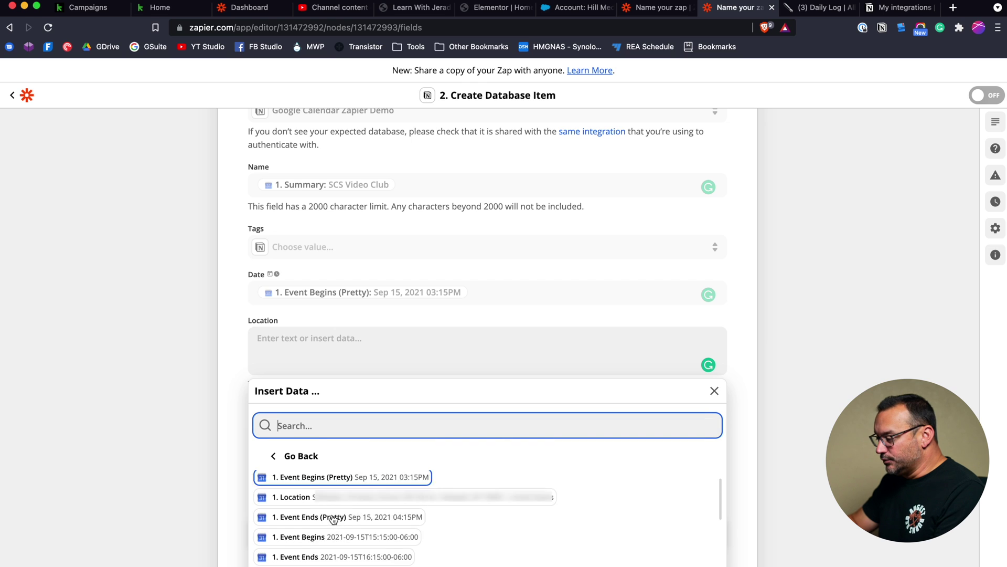
scroll(333, 519, up, 1)
click(318, 542)
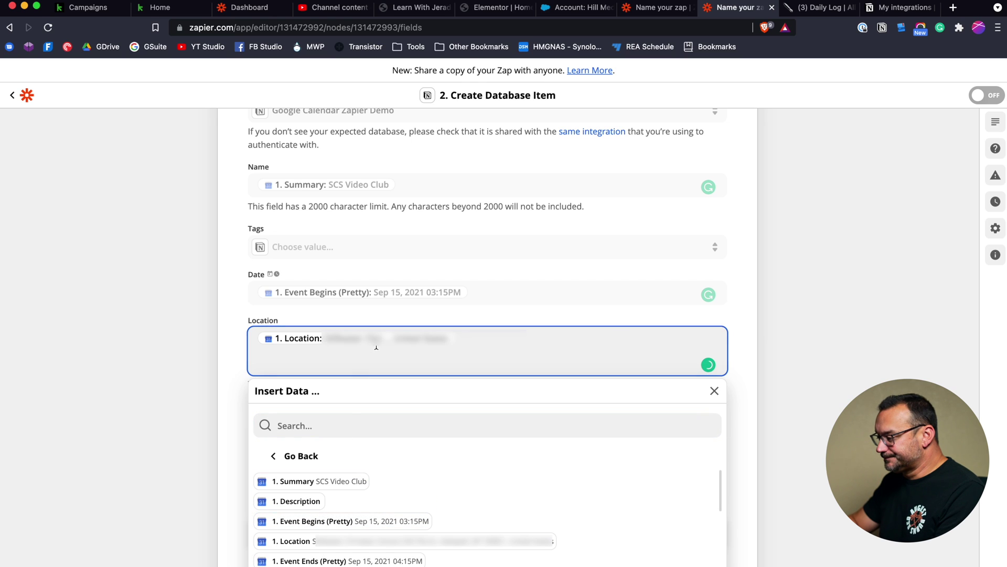
click(230, 321)
Step: Map the event Description into Content and save the field mappings
click(282, 424)
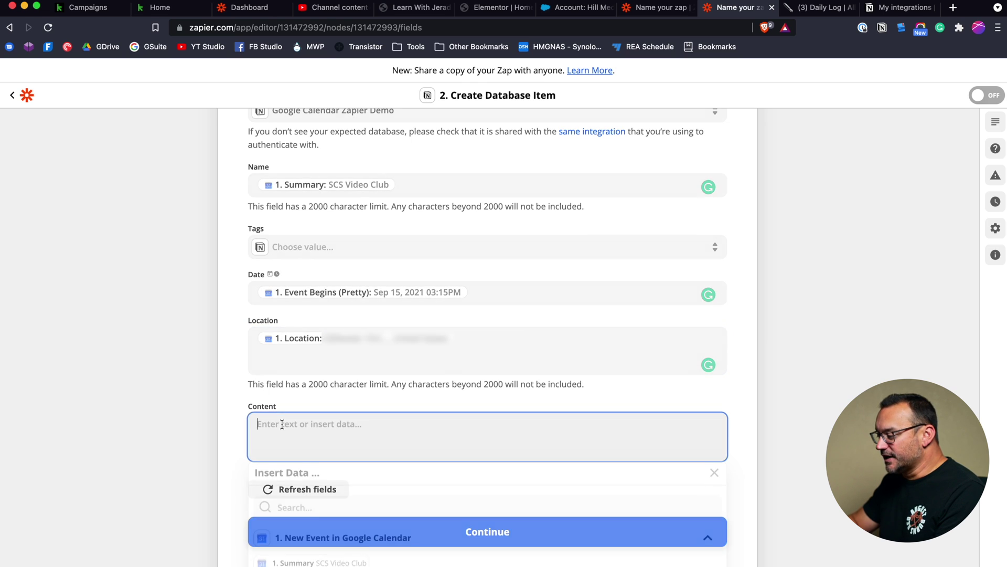
scroll(313, 536, down, 1)
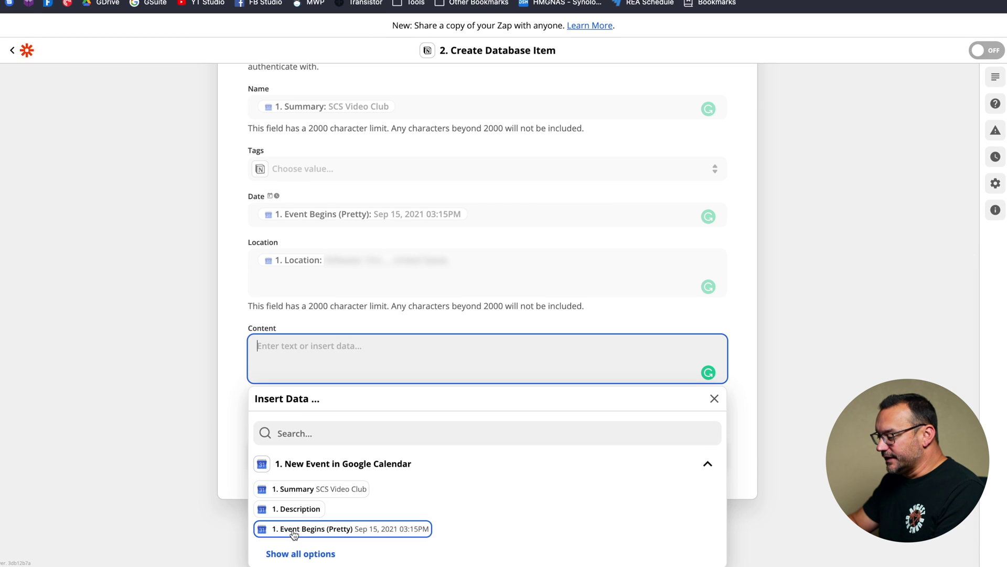
click(294, 550)
scroll(294, 550, down, 6)
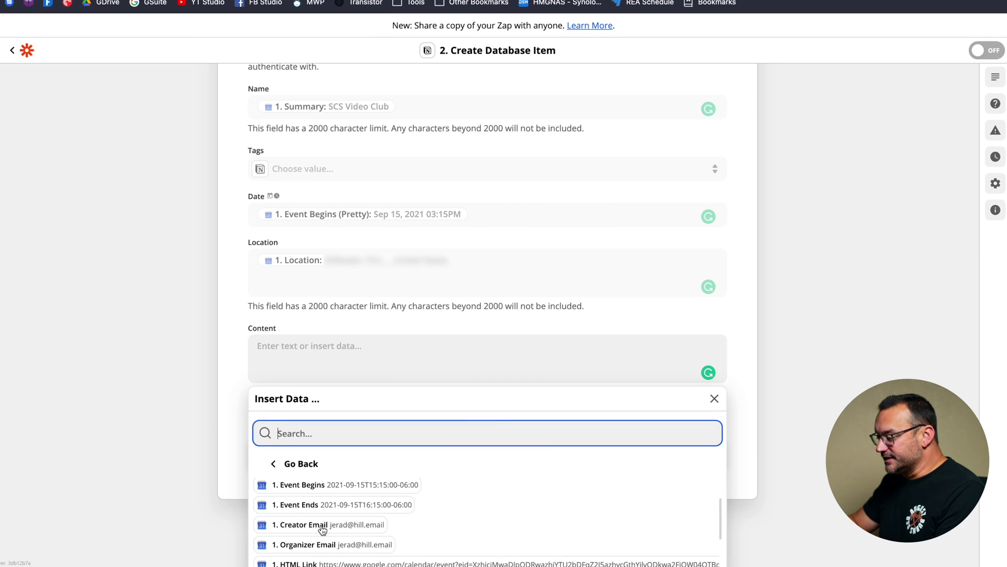
scroll(322, 530, up, 5)
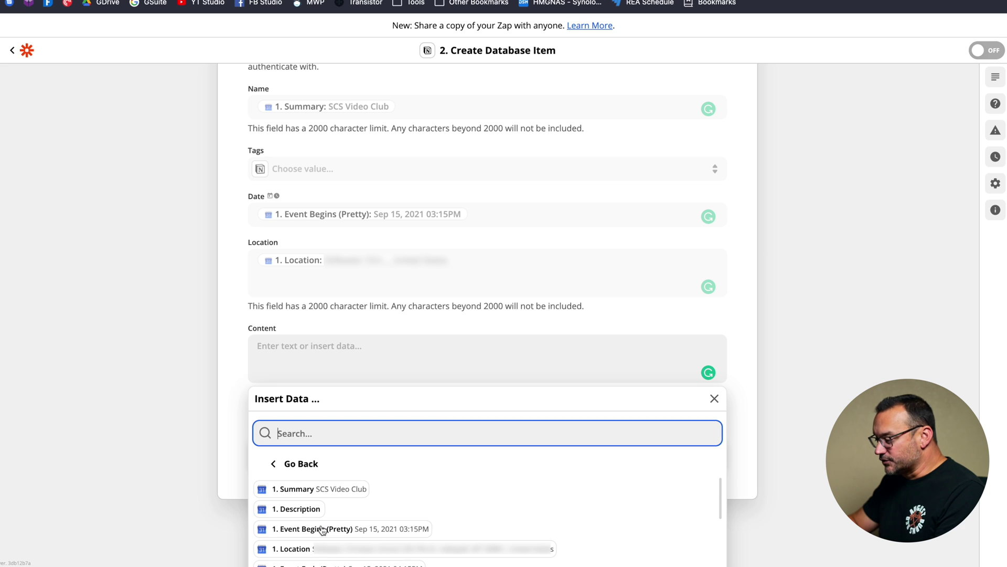
click(302, 508)
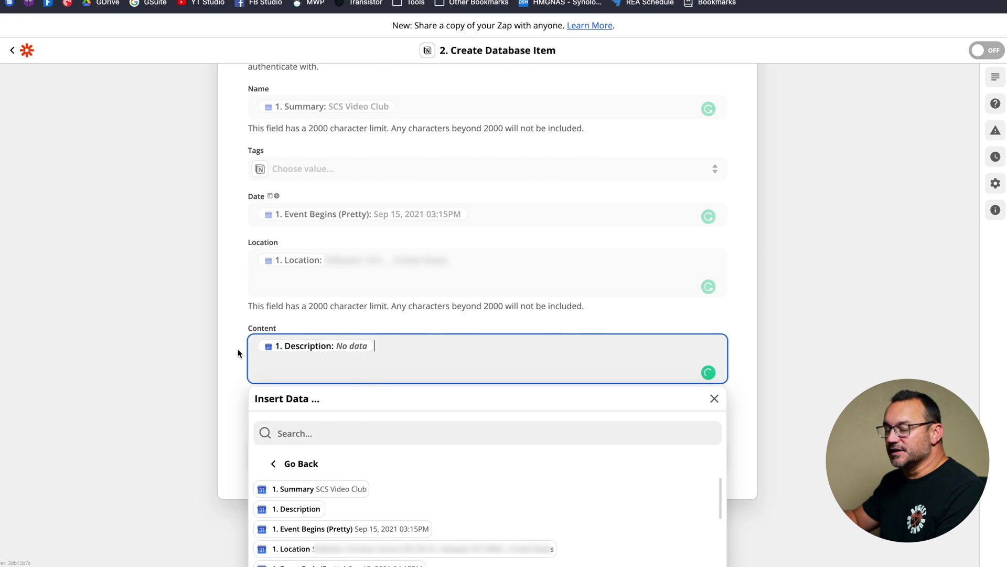
click(239, 353)
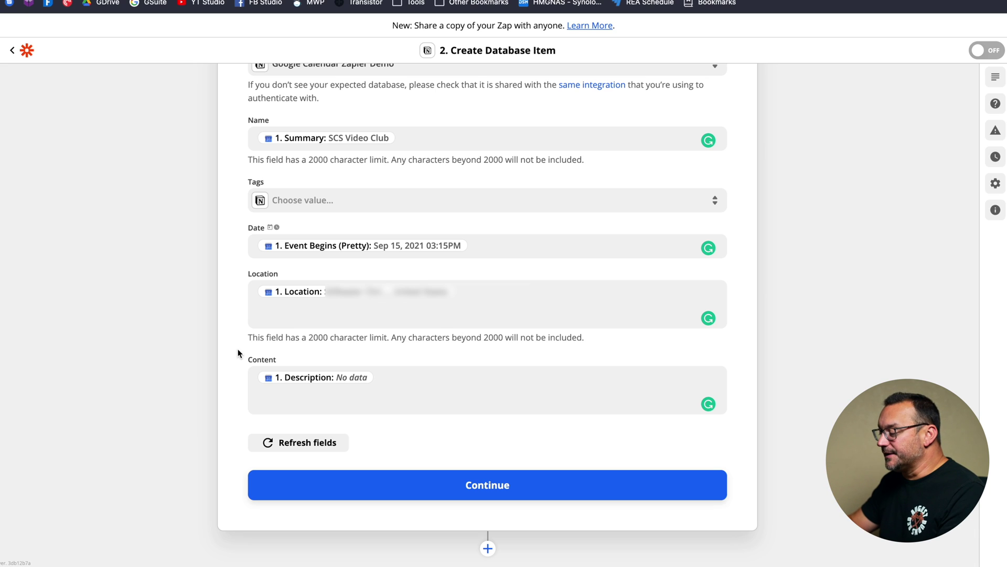
click(486, 488)
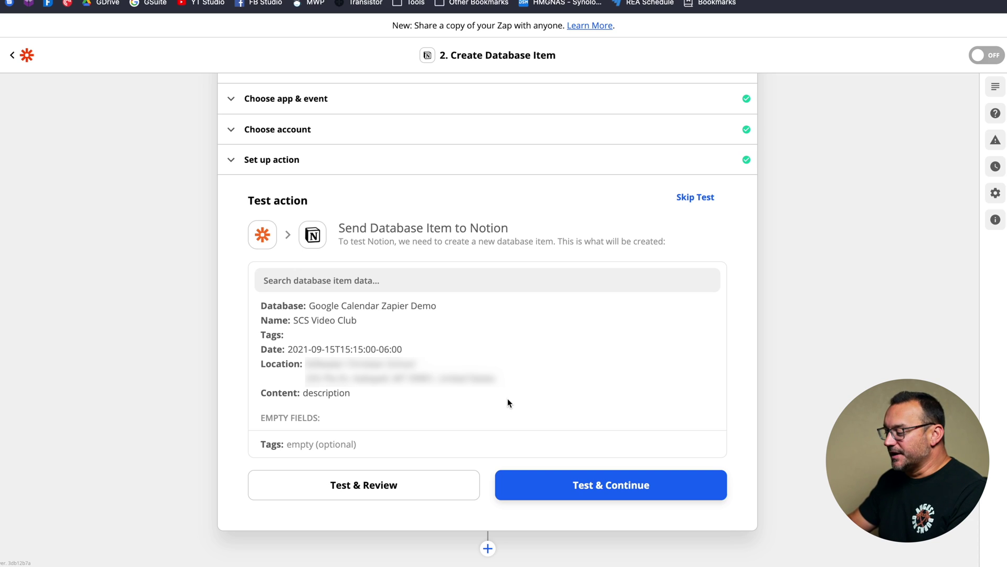
Step: Send the SCS Video Club test item to Notion with Test & Continue
click(584, 486)
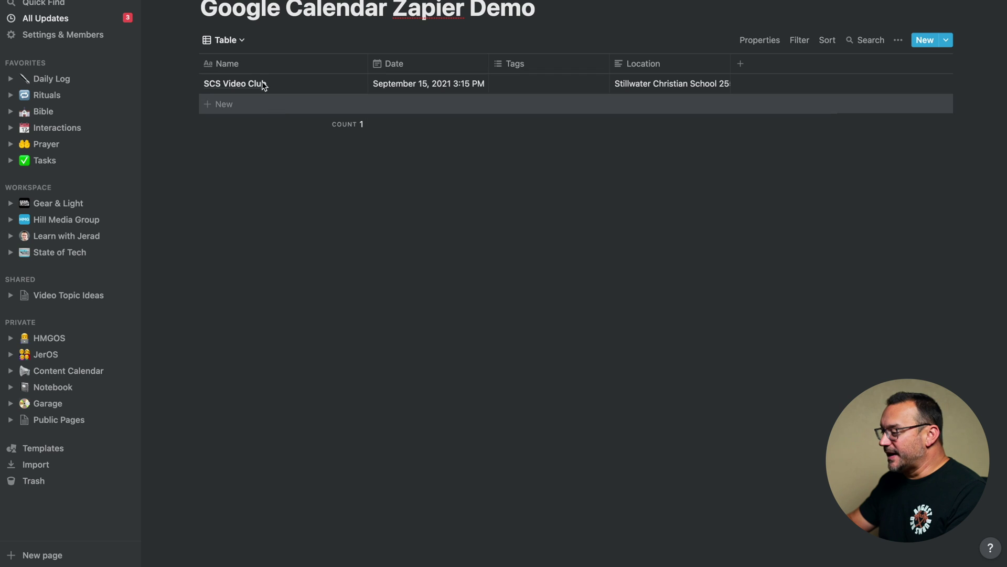
Step: Show the database in Calendar view and move to September to find SCS Video Club
click(227, 40)
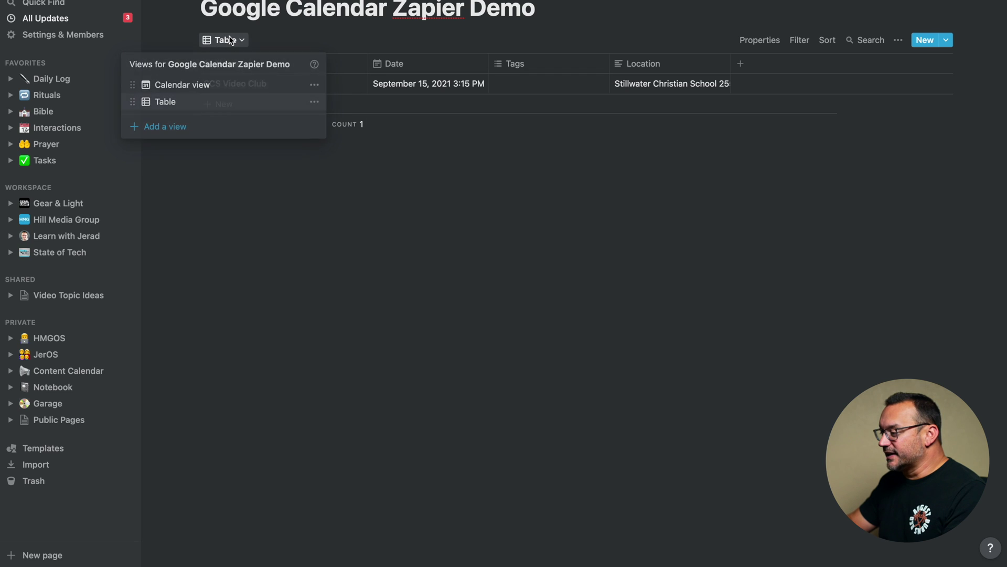
click(202, 89)
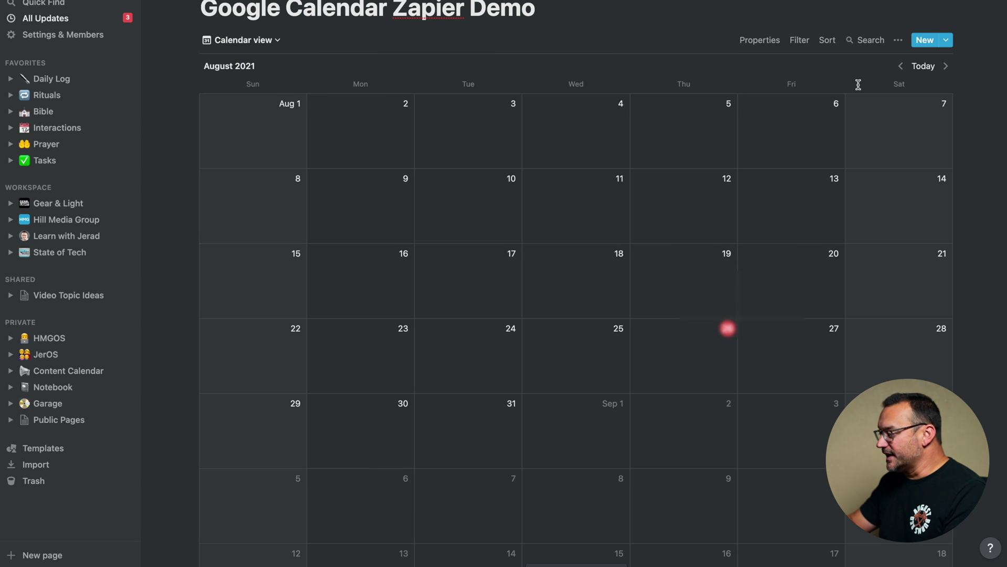
click(946, 67)
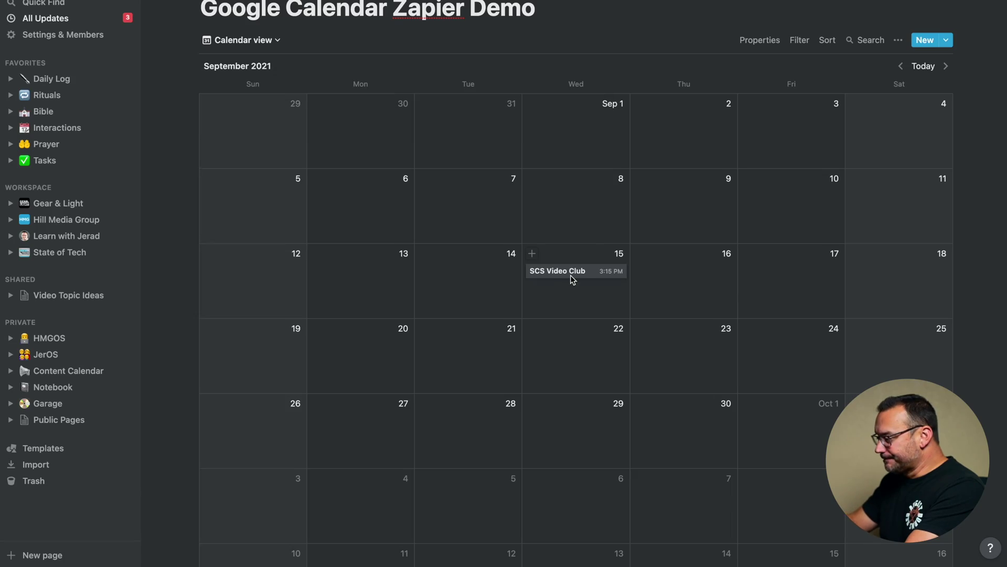
key(super+Tab)
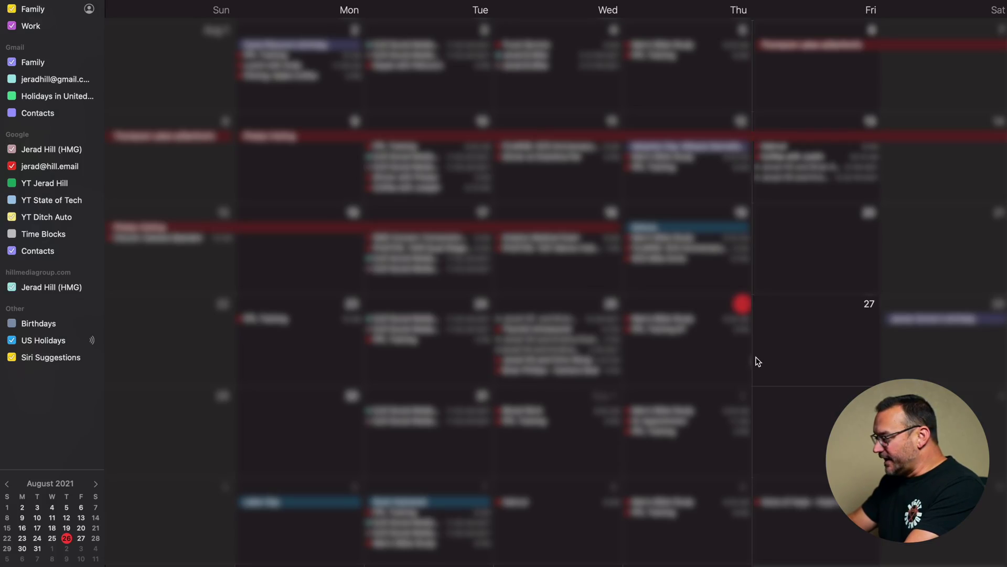
double_click(798, 342)
text(Test)
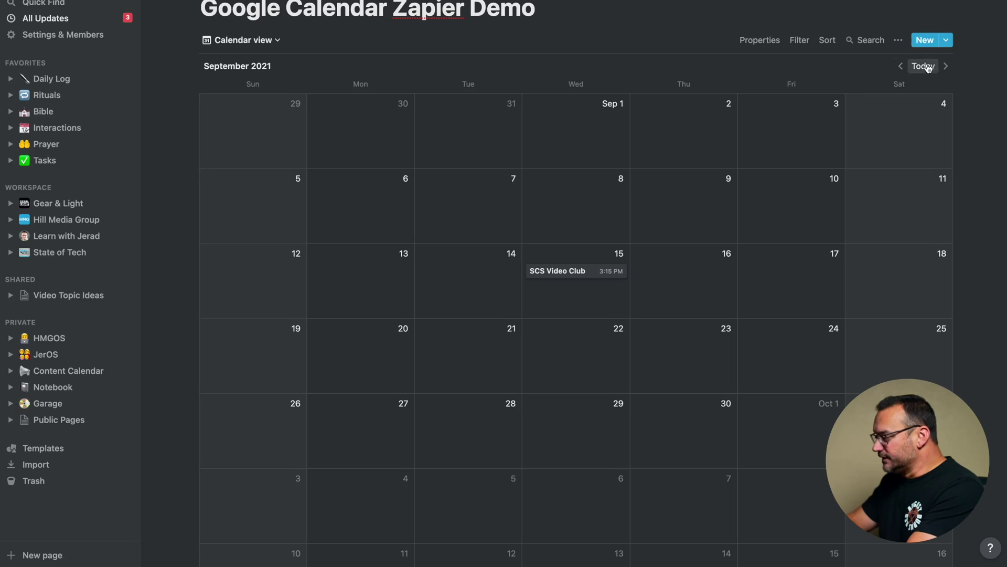
click(926, 67)
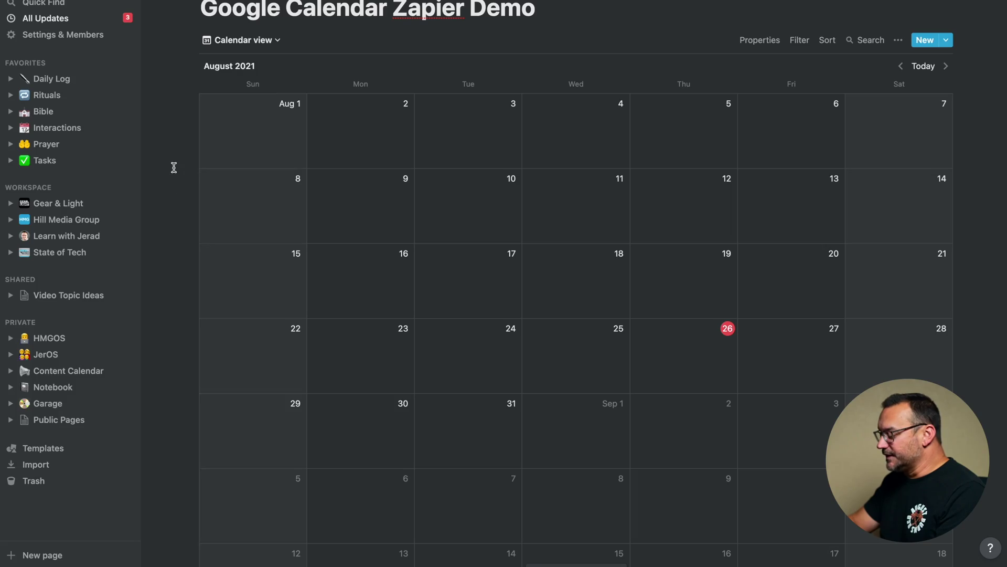
scroll(173, 166, down, 2)
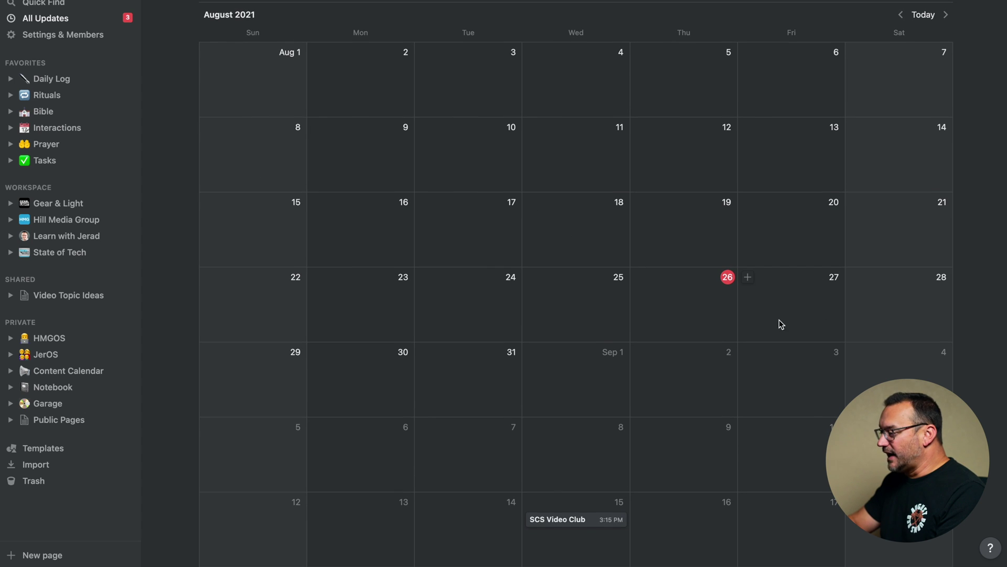
Step: Switch the Notion database from Calendar view back to the Table view
scroll(340, 251, up, 2)
click(250, 46)
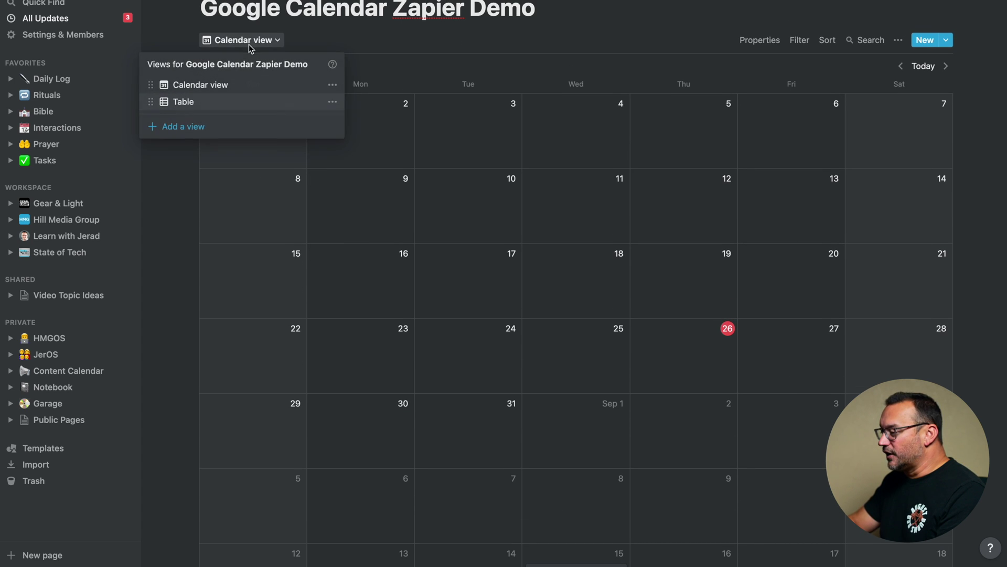
click(203, 106)
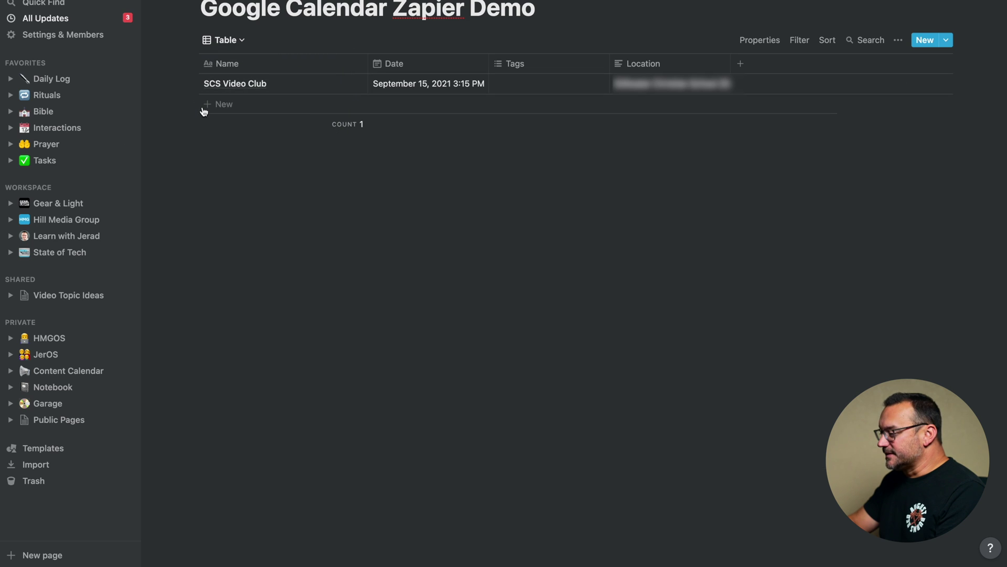